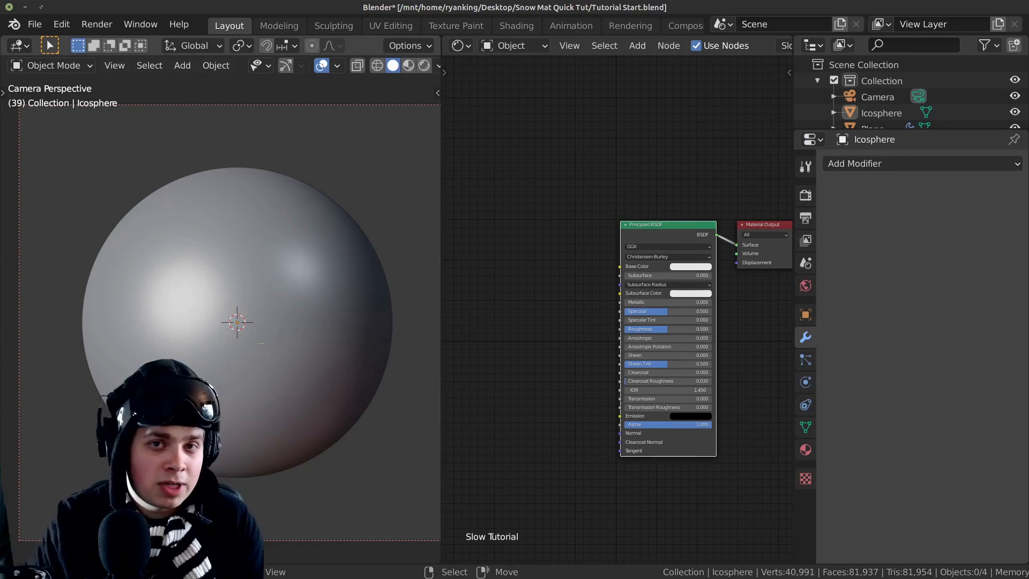
Switch the 3D viewport to rendered shading
key("z")
left_click(231, 400)
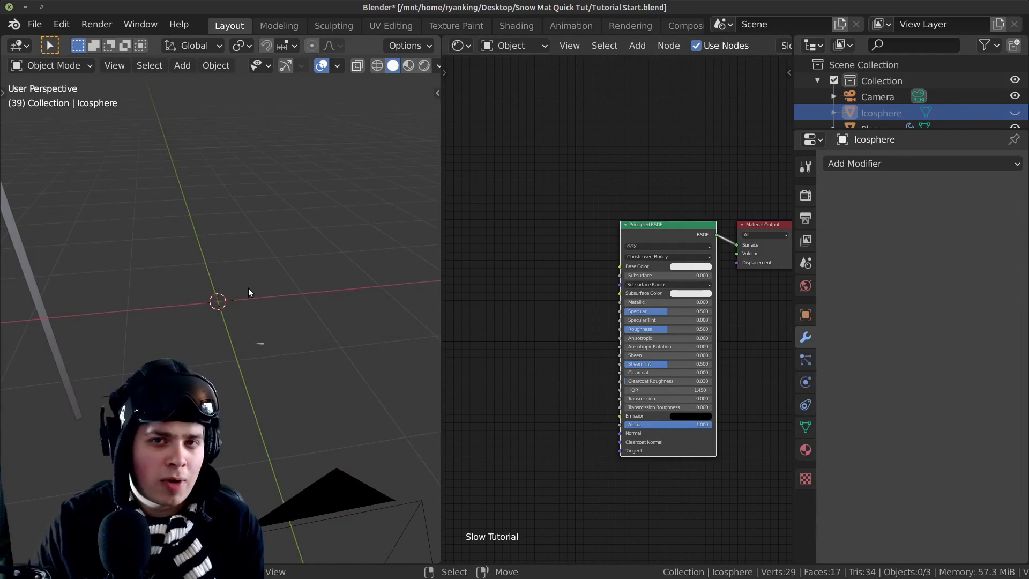
Add an Ico Sphere, raise its subdivisions to 6, and shade it smooth
key("shift+a")
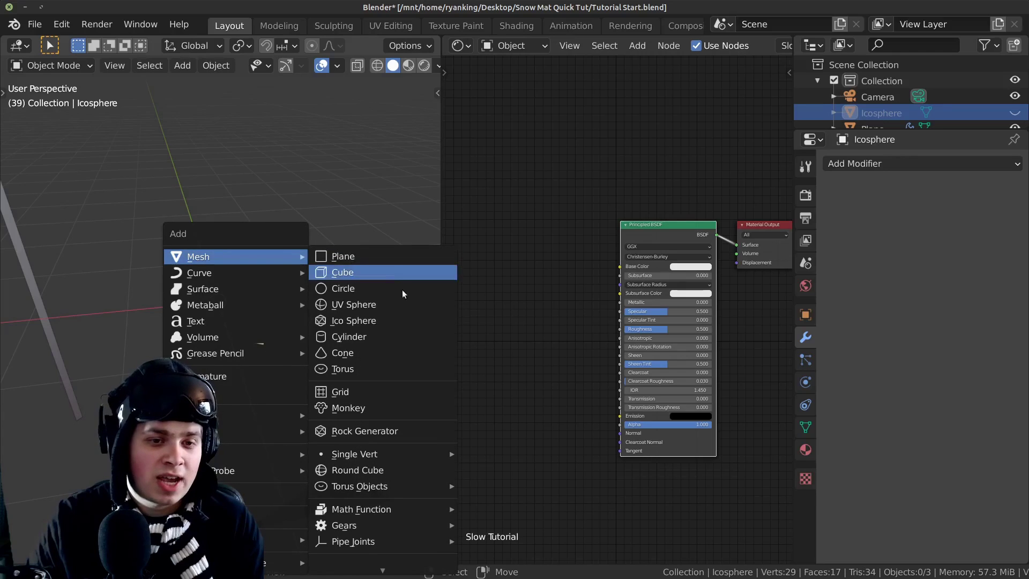
left_click(355, 320)
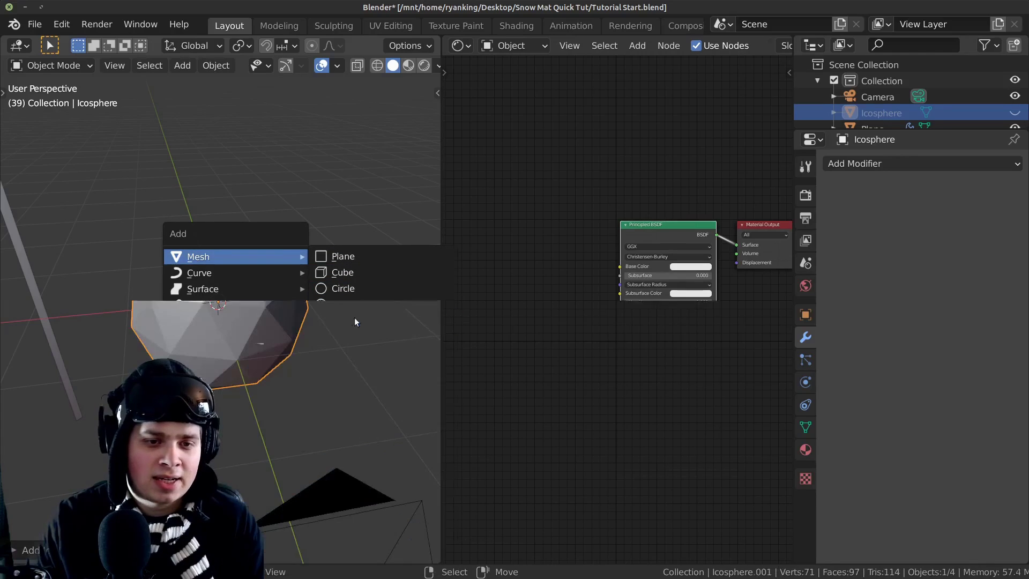
left_click(24, 550)
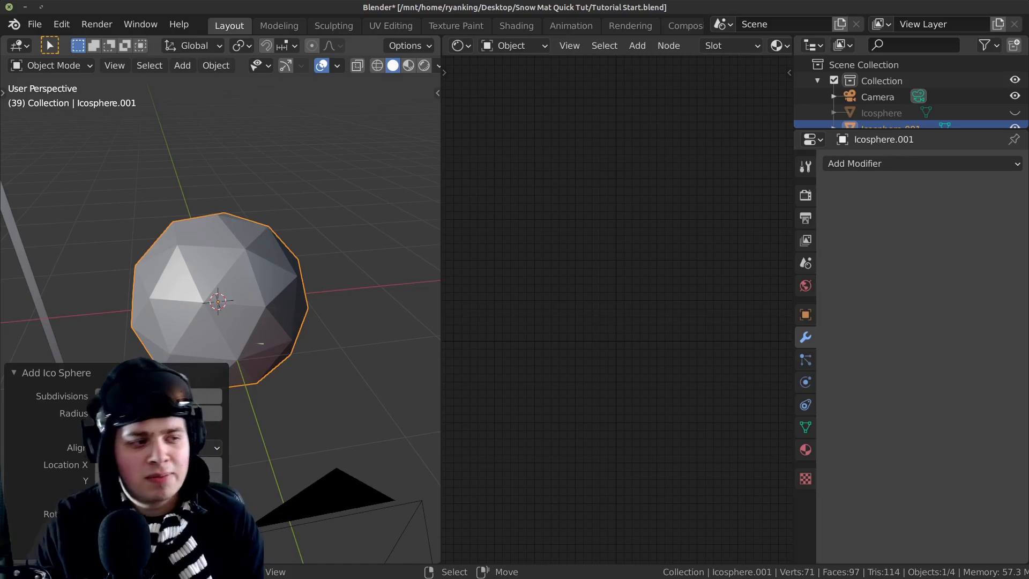
left_click(217, 396)
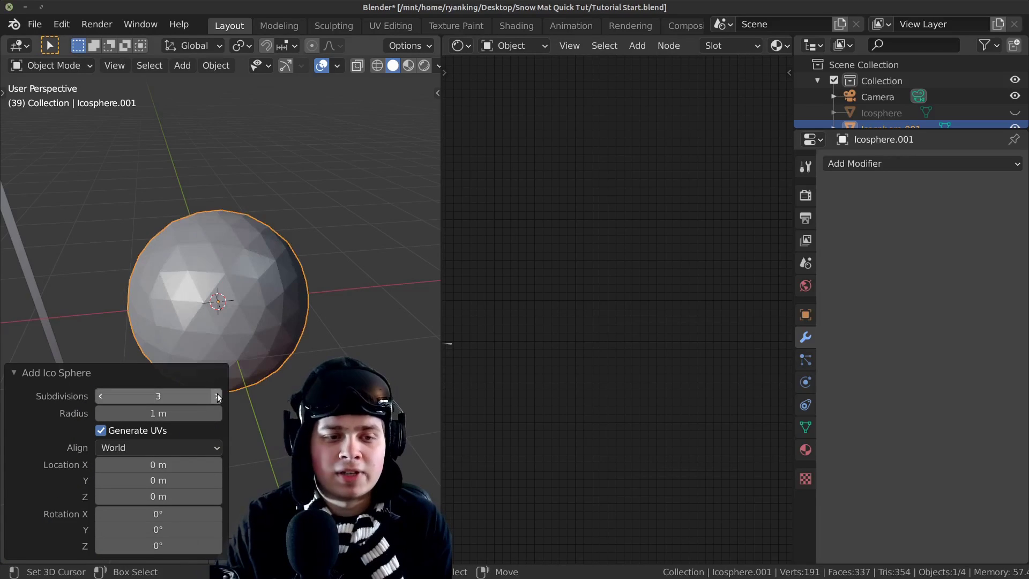
left_click(217, 395)
left_click(217, 396)
left_click(217, 395)
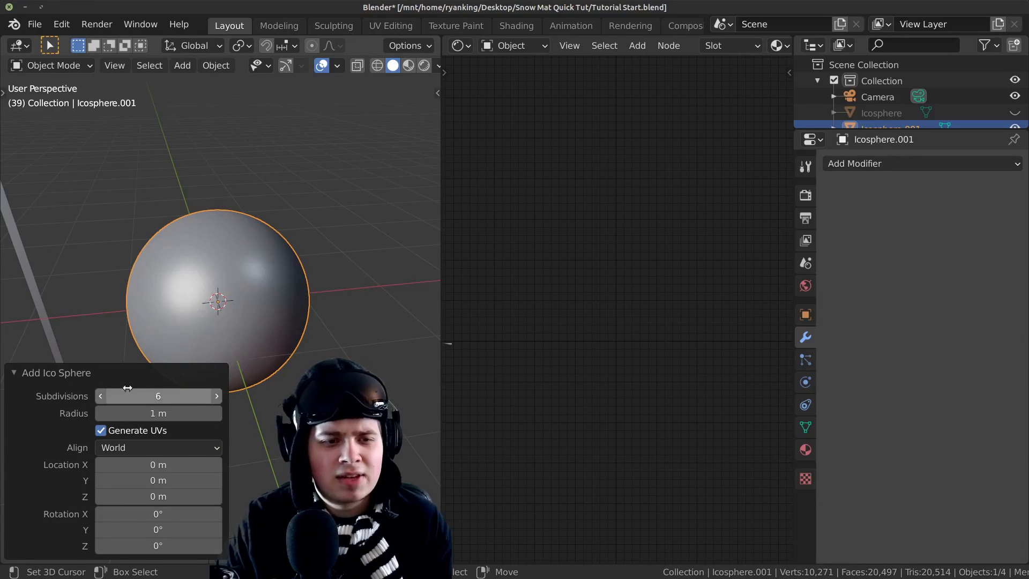
left_click(47, 373)
right_click(286, 300)
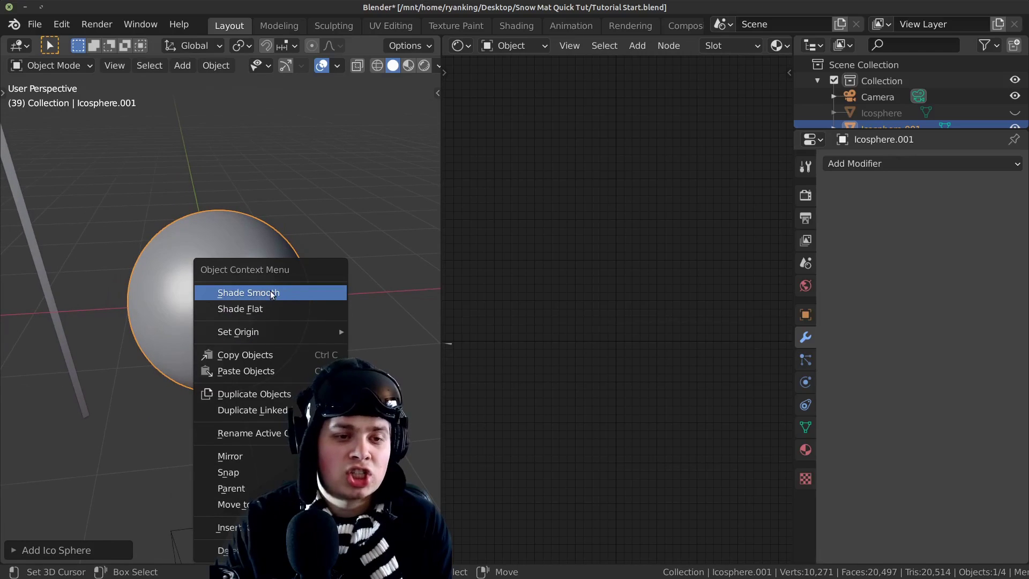
left_click(271, 290)
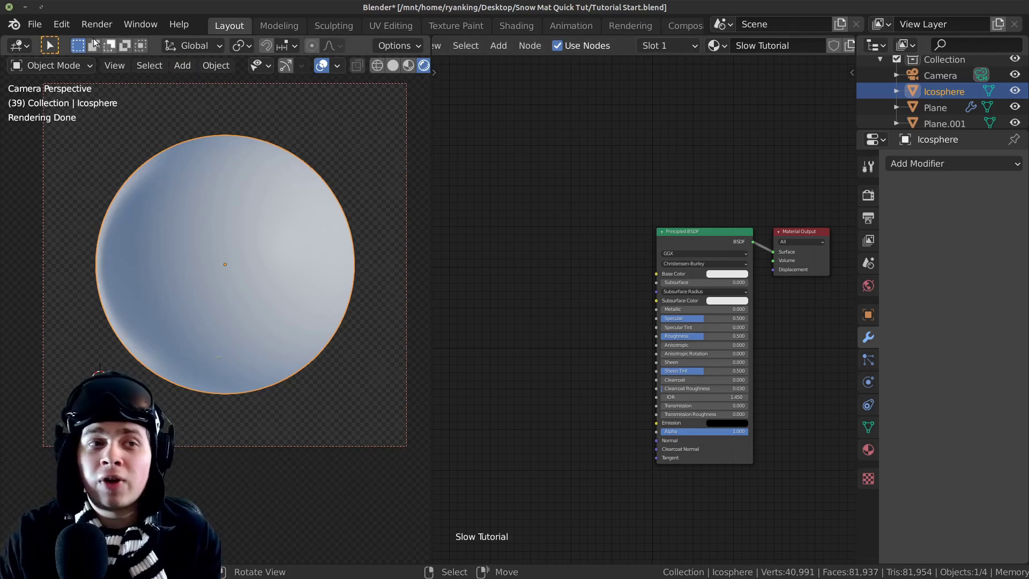
left_click(62, 24)
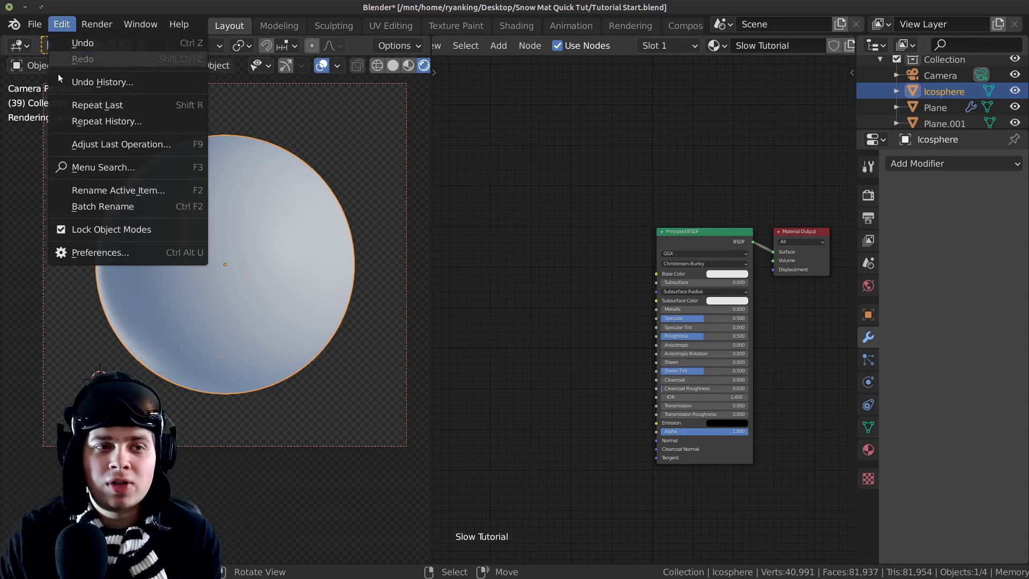
left_click(83, 255)
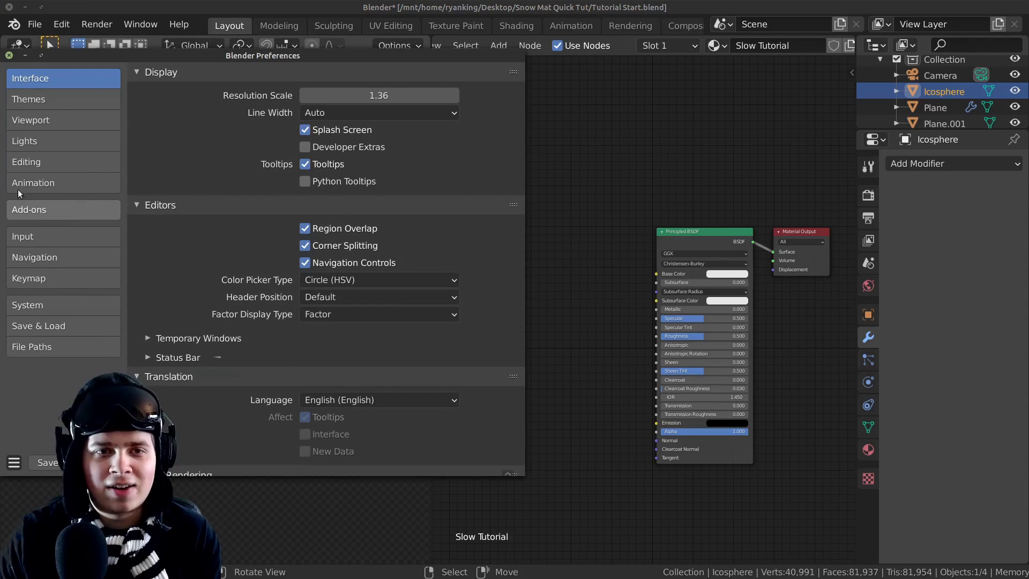
left_click(54, 219)
left_click(433, 91)
type("node")
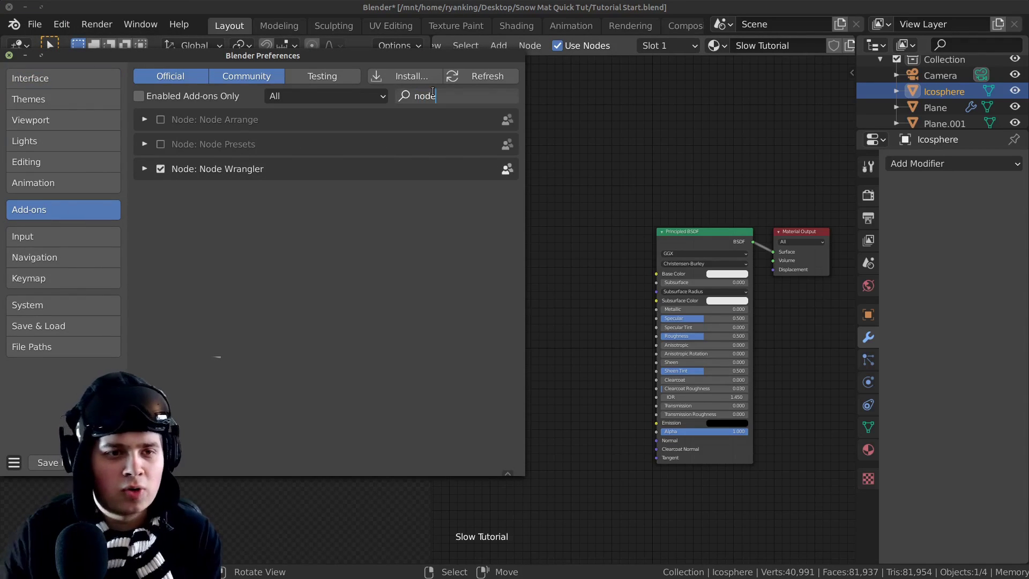
left_click(9, 56)
scroll(572, 292, "down", 1)
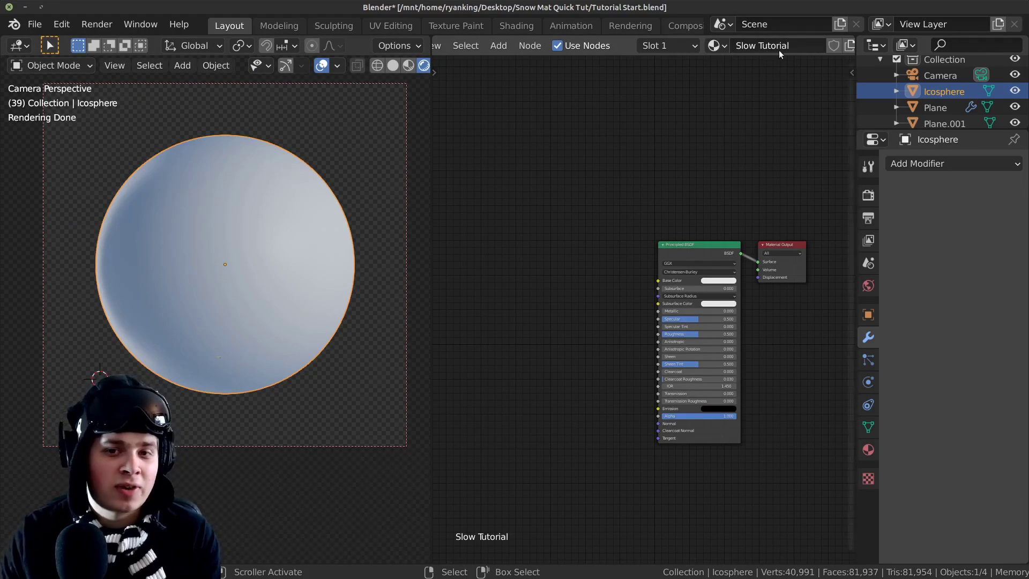
scroll(712, 246, "up", 1)
Add a Voronoi Texture node to the material's node tree
middle_click_drag(776, 216, 694, 206)
scroll(602, 228, "up", 2)
scroll(601, 226, "up", 1)
middle_click_drag(544, 231, 660, 216)
key("shift+a")
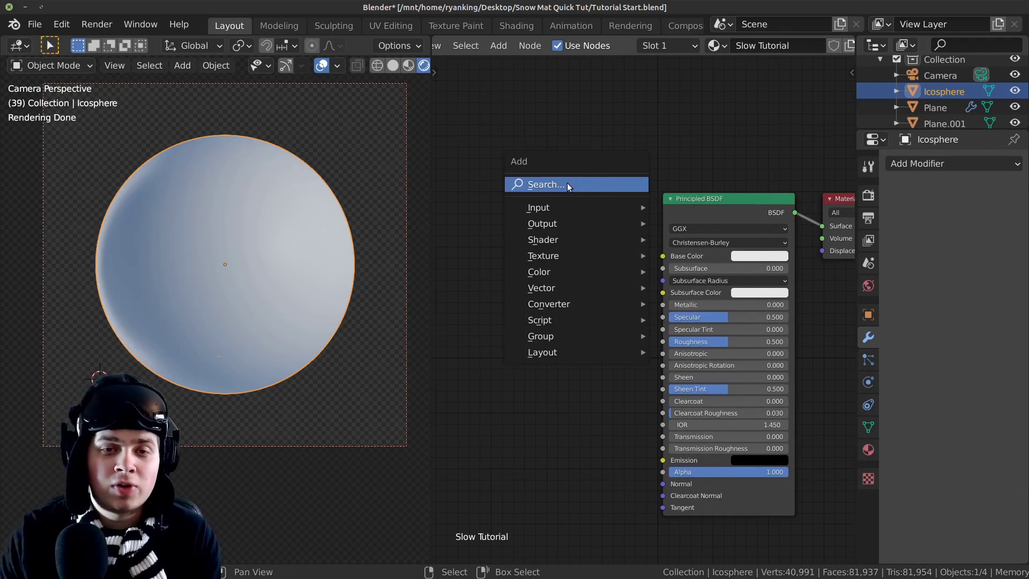
left_click(568, 183)
type("vor")
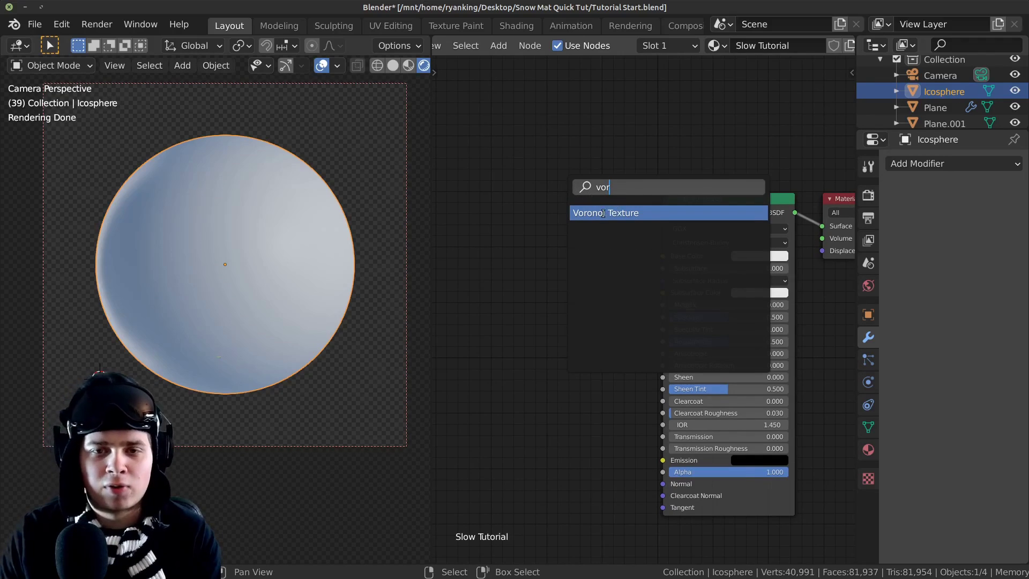
left_click(603, 213)
left_click(500, 211)
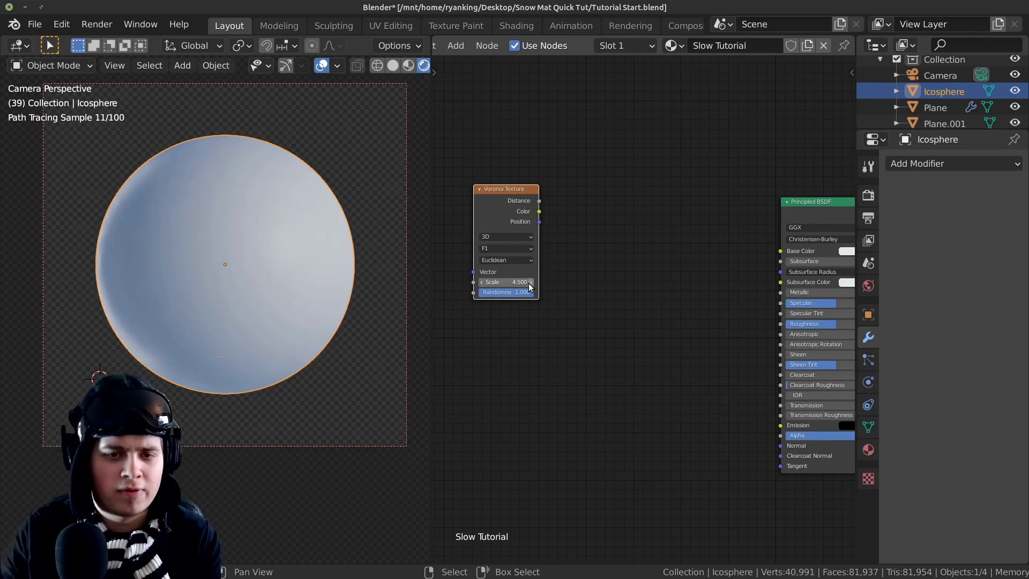
middle_click_drag(544, 181, 712, 193)
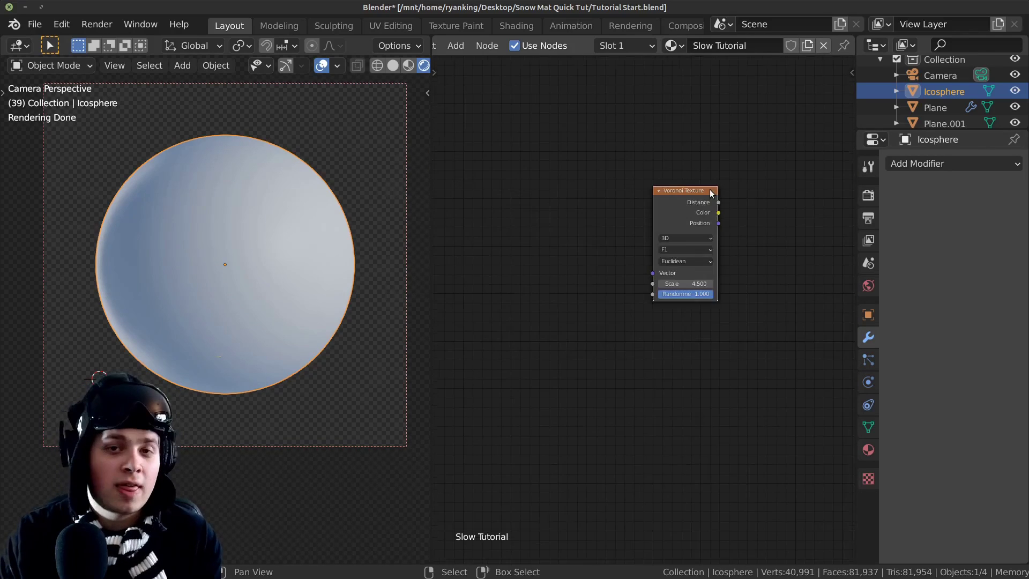
scroll(712, 193, "up", 1)
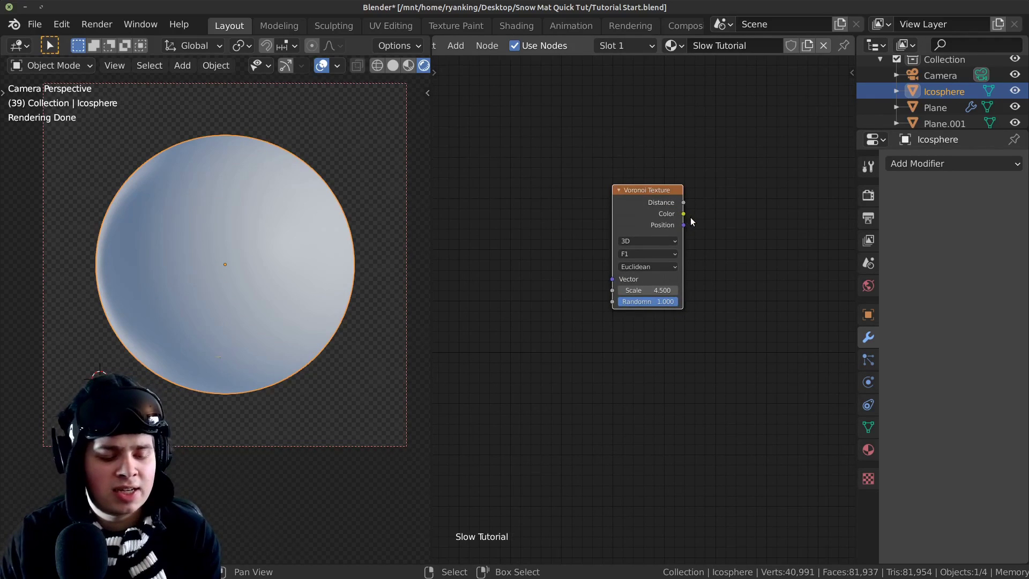
Feed the Voronoi from Texture Coordinate Object through a Mapping node and preview its Distance output
key("ctrl+t")
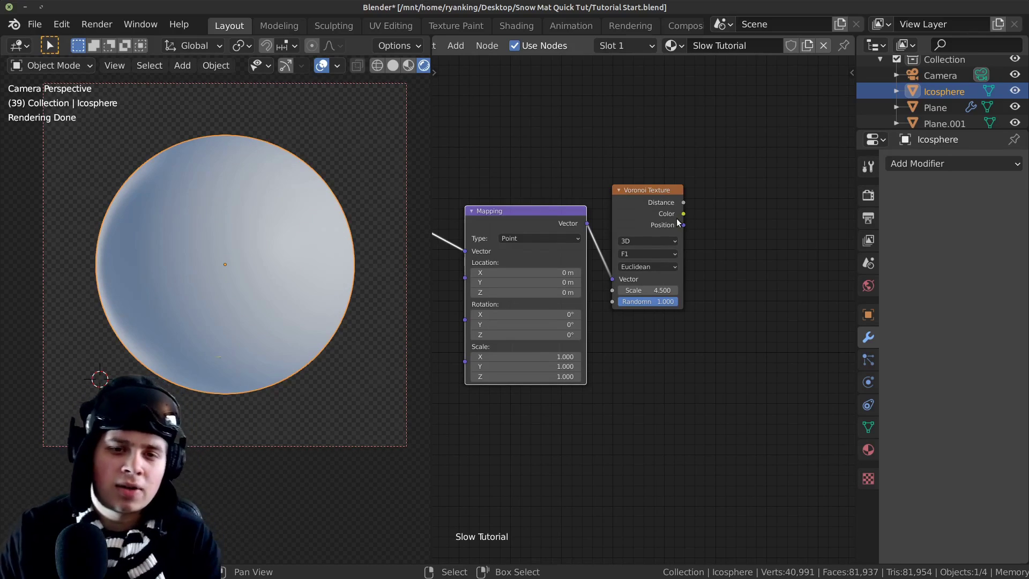
scroll(657, 234, "down", 1)
middle_click_drag(633, 247, 774, 244)
scroll(772, 242, "up", 2)
left_click_drag(665, 211, 654, 210)
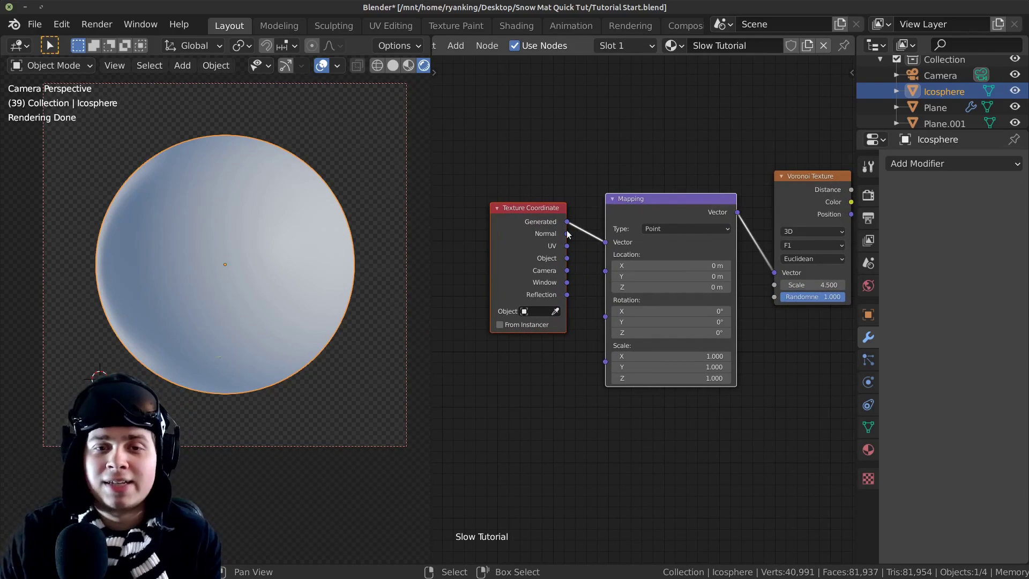
scroll(568, 234, "up", 2)
left_click_drag(540, 261, 590, 240)
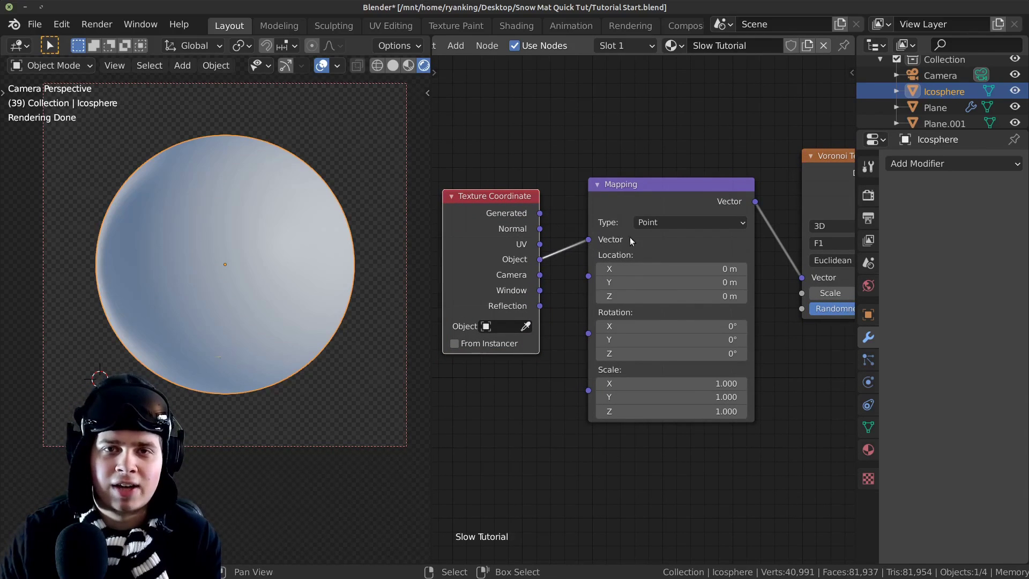
middle_click_drag(630, 237, 570, 246)
scroll(687, 246, "down", 2)
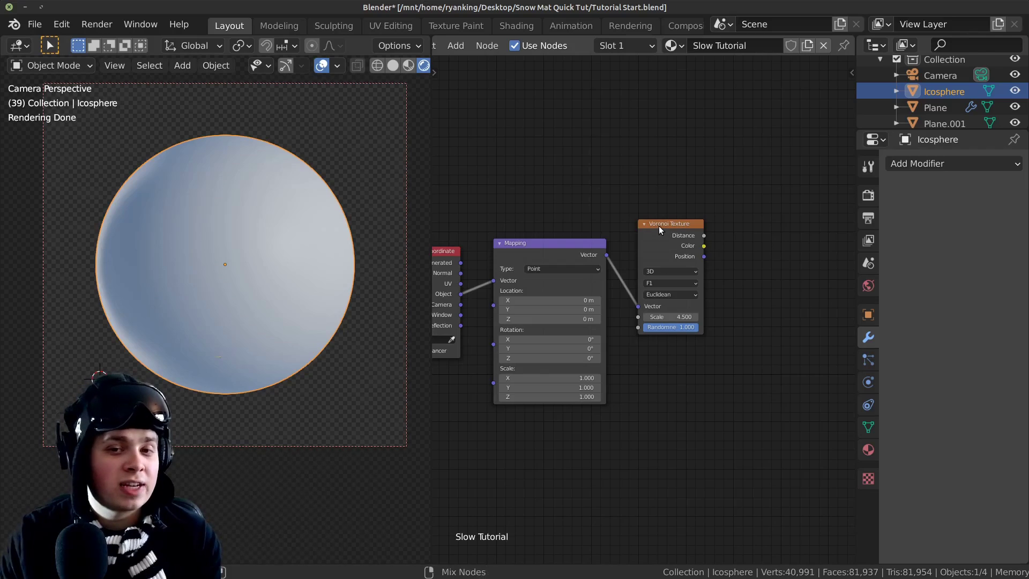
left_click(670, 229, "ctrl+shift")
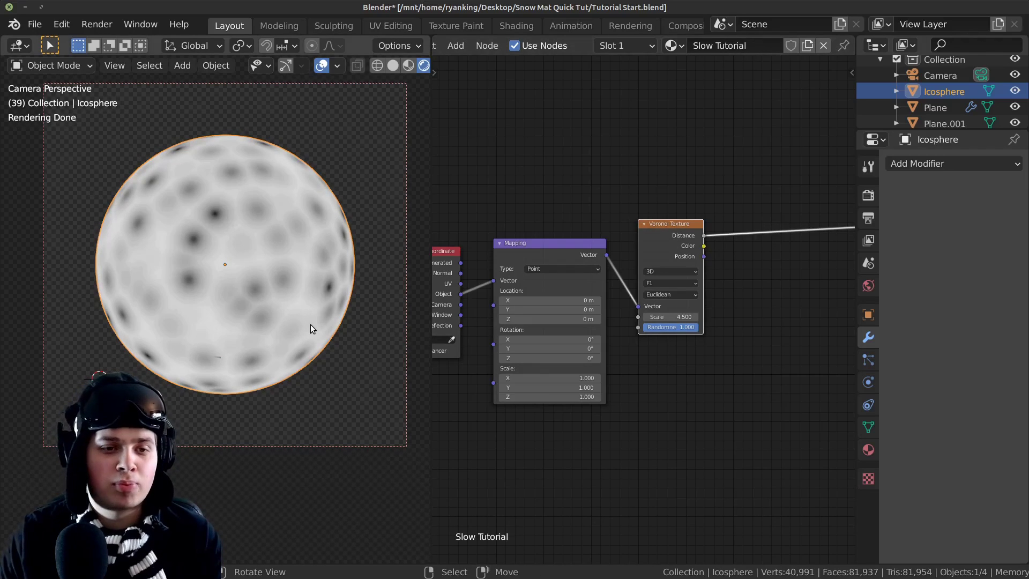
Duplicate the Voronoi Texture below the original and link the Mapping vector into it
scroll(312, 324, "up", 2)
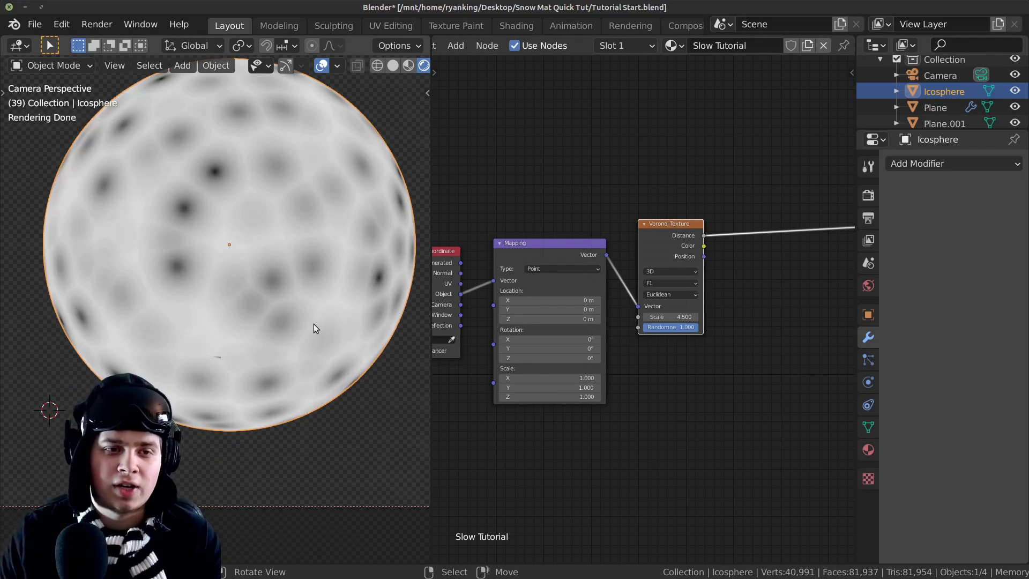
middle_click_drag(663, 244, 648, 208)
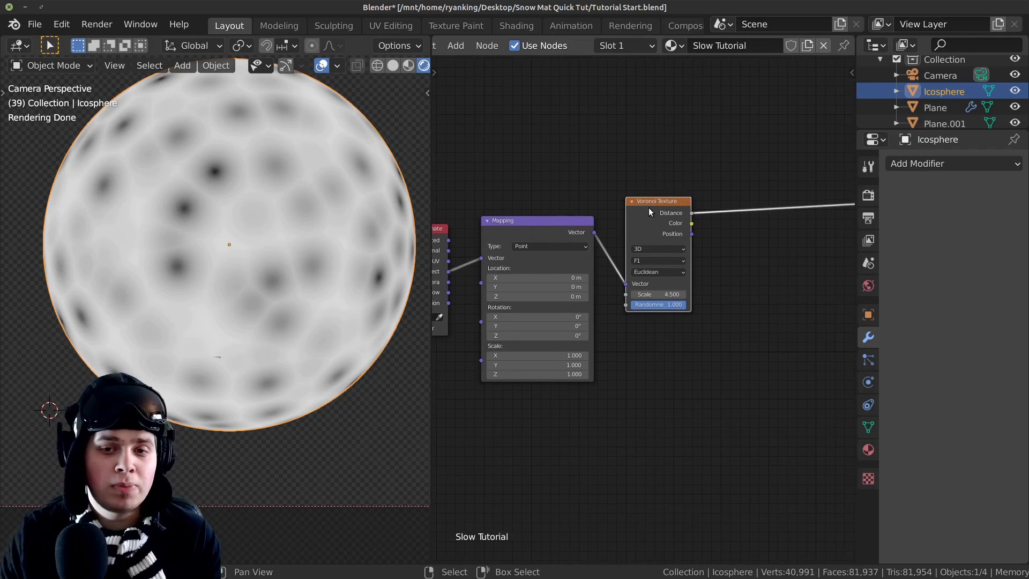
left_click_drag(649, 208, 660, 210)
key("shift+d")
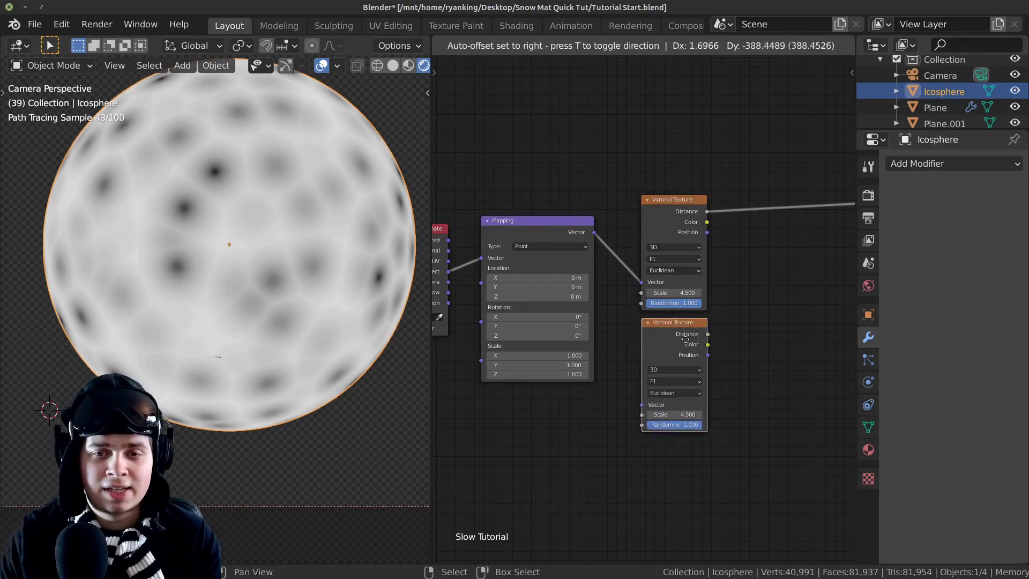
left_click(671, 352)
scroll(672, 351, "up", 2)
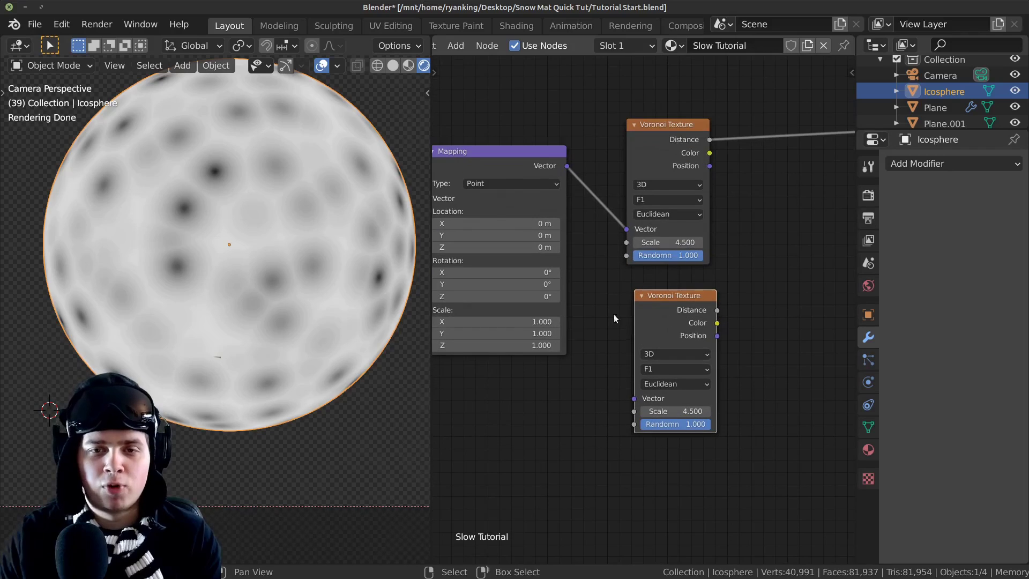
left_click_drag(566, 166, 575, 331)
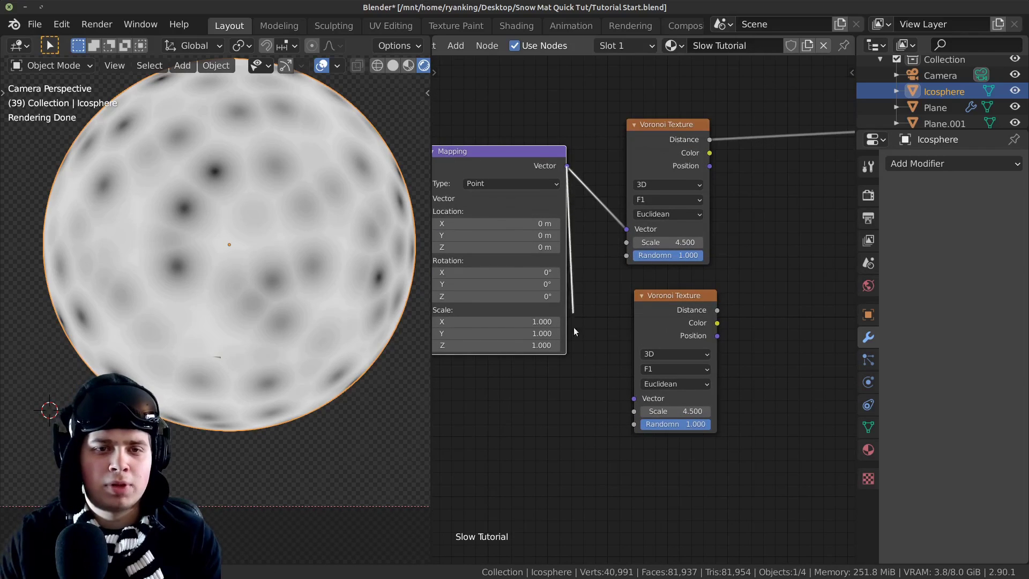
left_click_drag(641, 315, 634, 317)
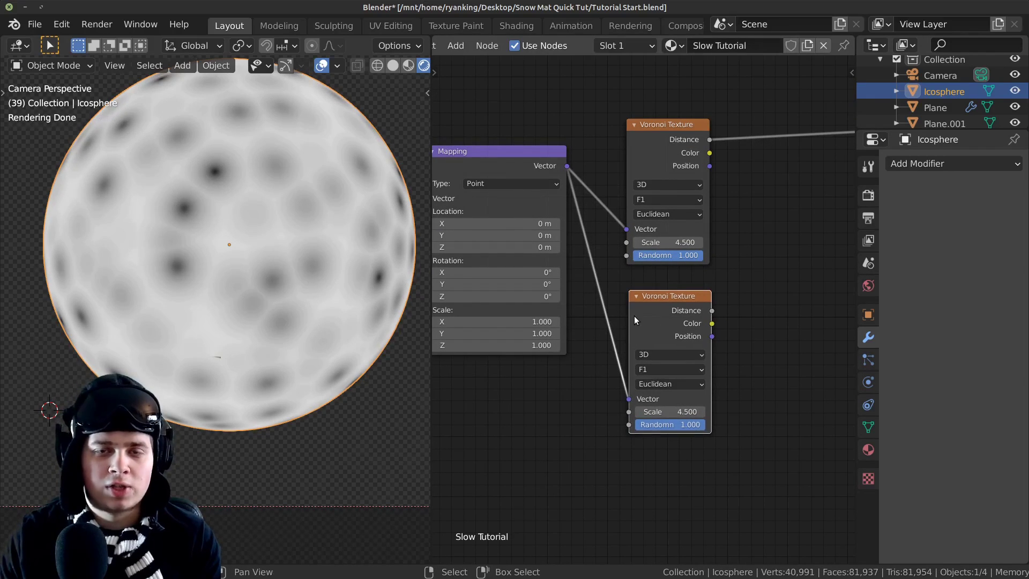
Set the lower Voronoi to F2 with Manhattan distance and preview its Distance output
left_click(652, 370)
left_click(655, 397)
scroll(681, 392, "up", 2)
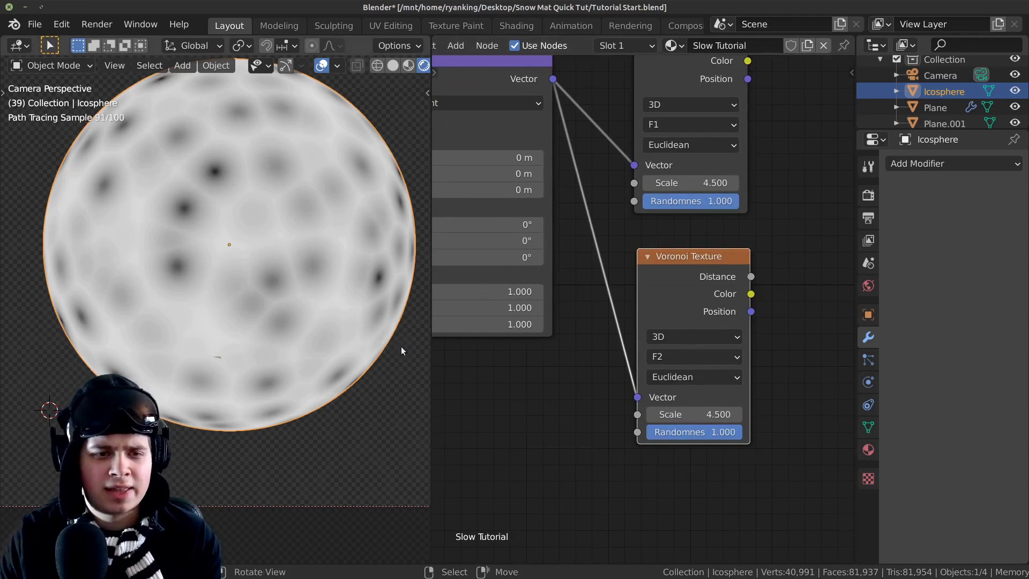
left_click(674, 382)
left_click(675, 415)
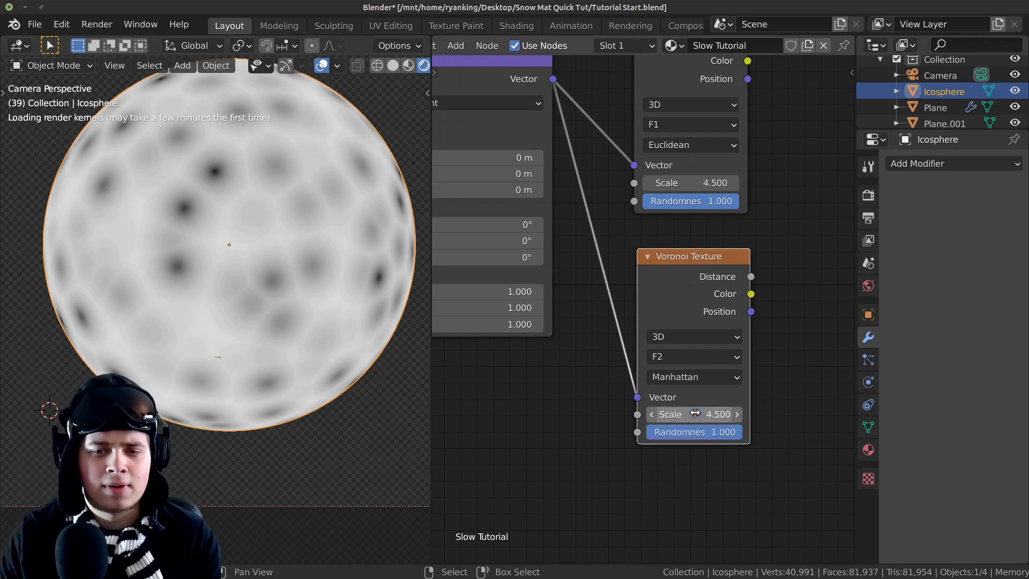
scroll(675, 298, "down", 2)
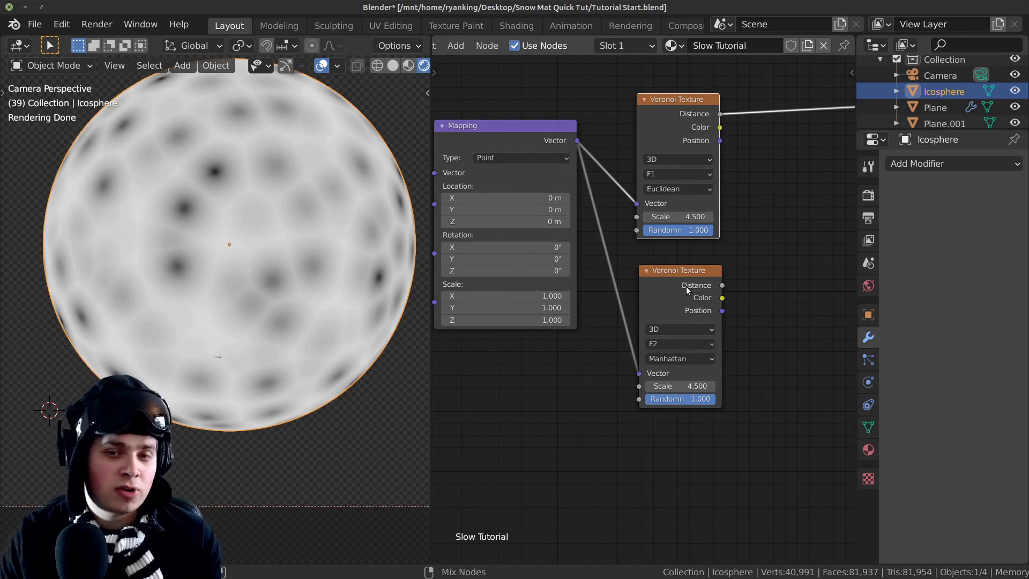
left_click(687, 286, "ctrl+shift")
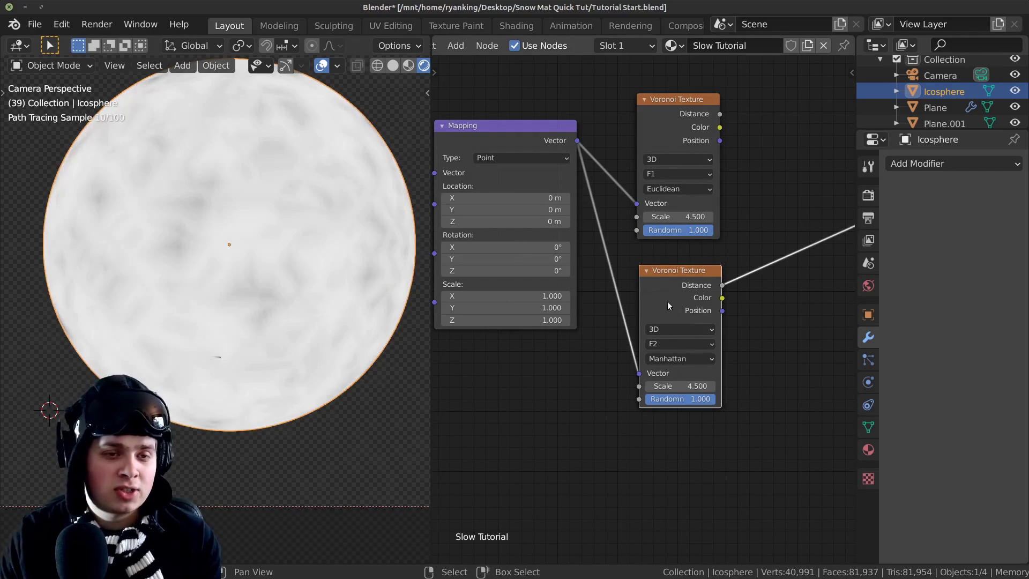
Set the lower Voronoi's scale to 49.5 and zoom in to inspect the fine texture
scroll(684, 401, "up", 1)
mouse_move(684, 392)
left_mouse_down()
mouse_move(756, 392)
mouse_move(677, 393)
left_mouse_up()
left_click(677, 392)
type("49.5")
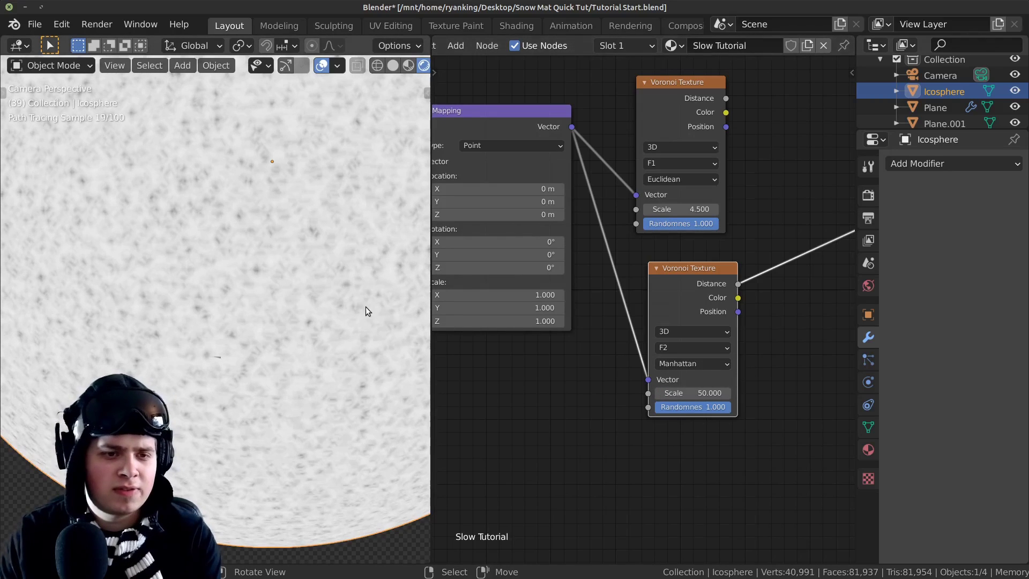
middle_click_drag(362, 155, 352, 227, "shift")
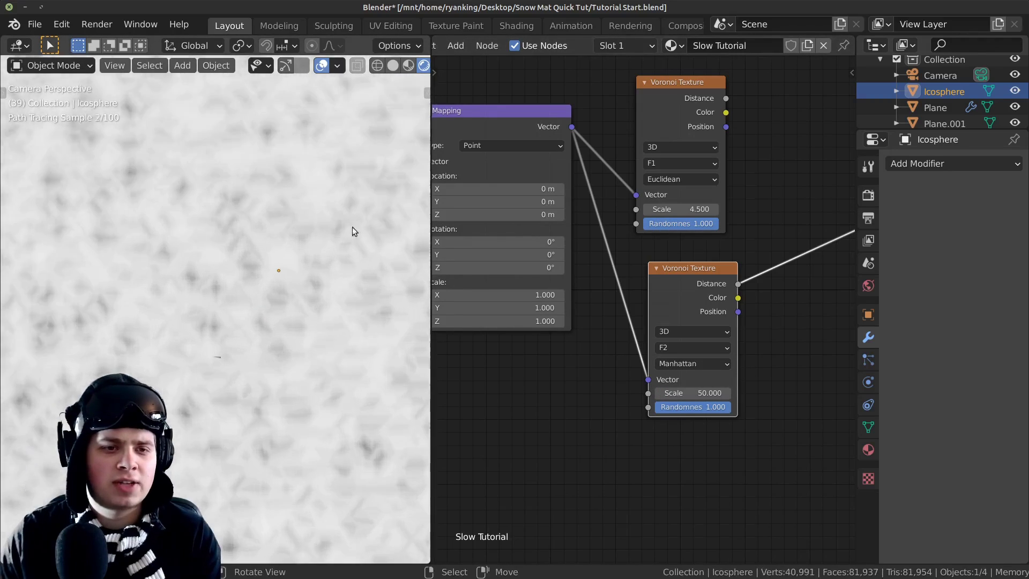
scroll(257, 235, "up", 4)
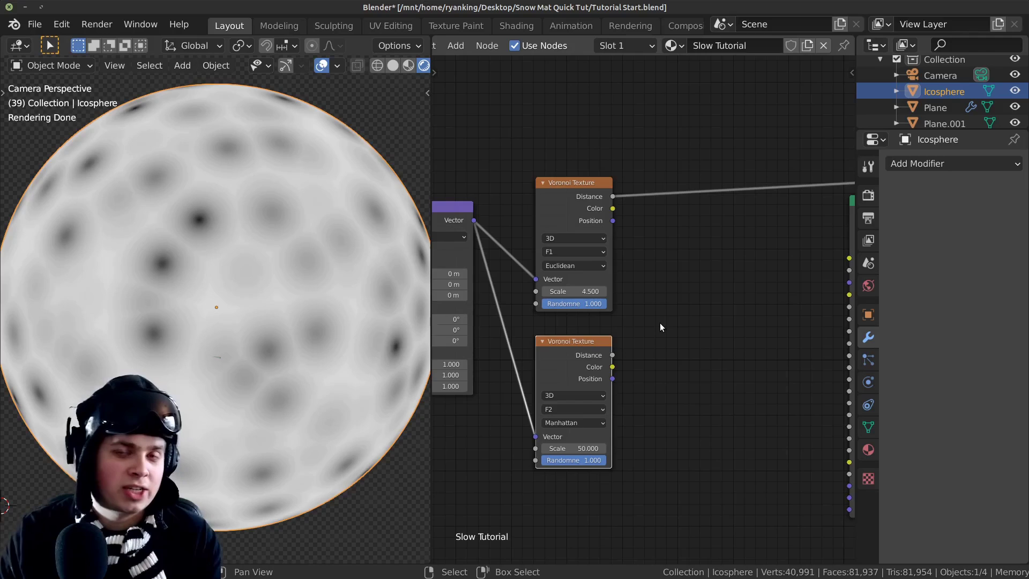
scroll(660, 322, "up", 2)
Insert a MixRGB node into the Distance link and plug the lower Voronoi into Color2
key("shift+a")
left_click(698, 266)
type("mix")
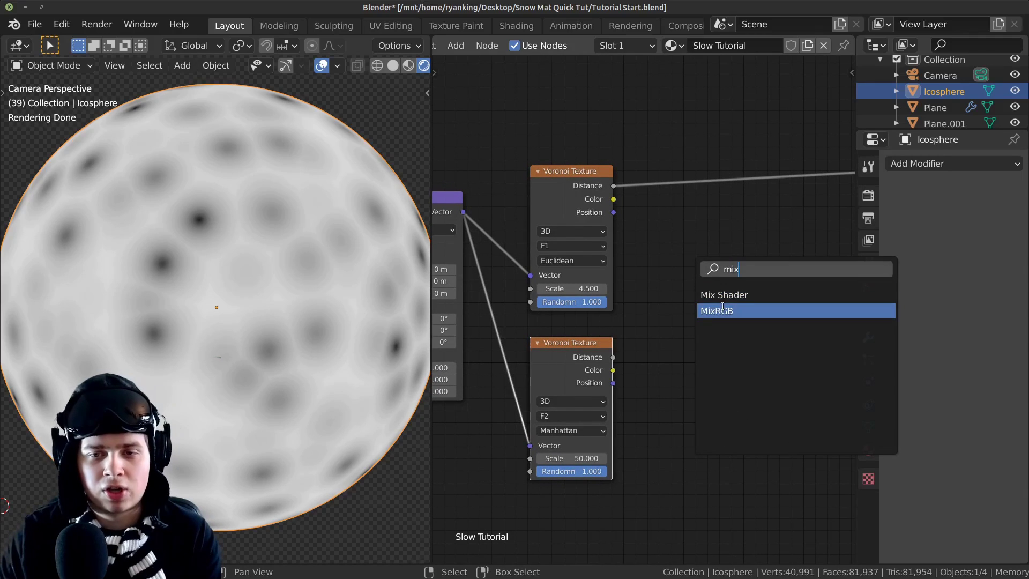
left_click(719, 309)
left_click(697, 197)
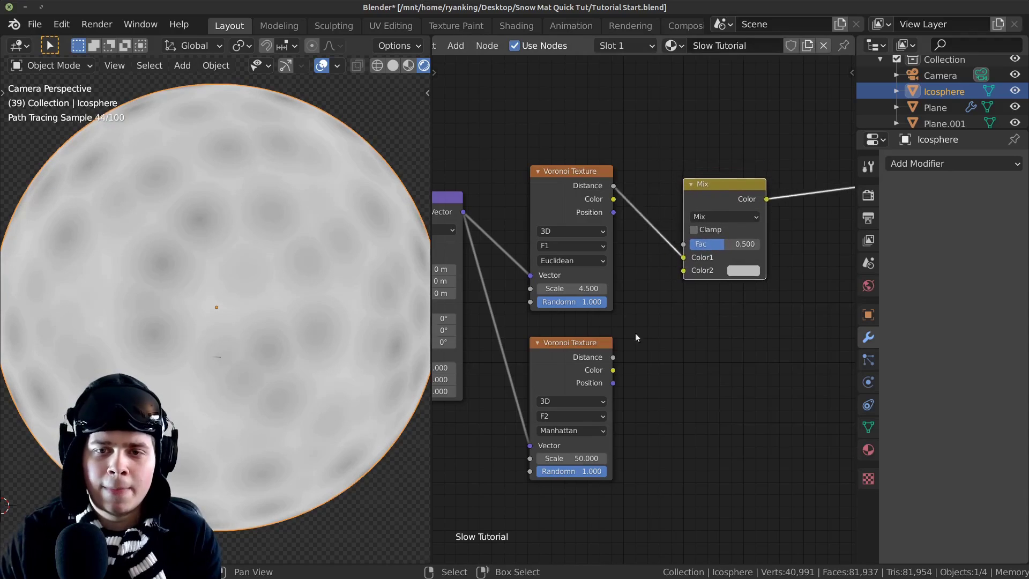
left_click_drag(613, 359, 688, 272)
middle_click_drag(458, 204, 430, 213)
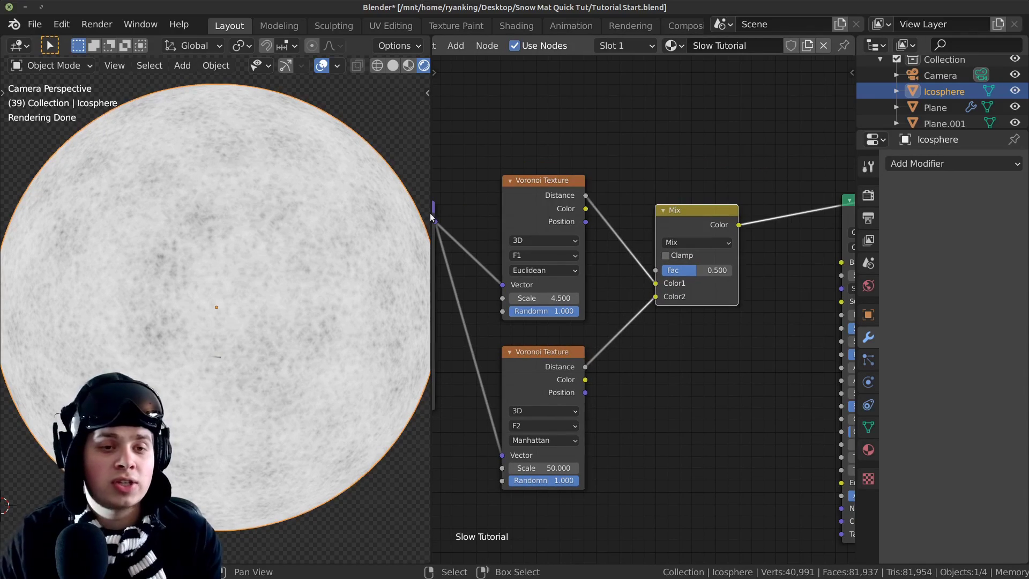
Preview the upper Voronoi's Distance and then the mixed result on the sphere
scroll(290, 213, "up", 3)
scroll(550, 377, "up", 2)
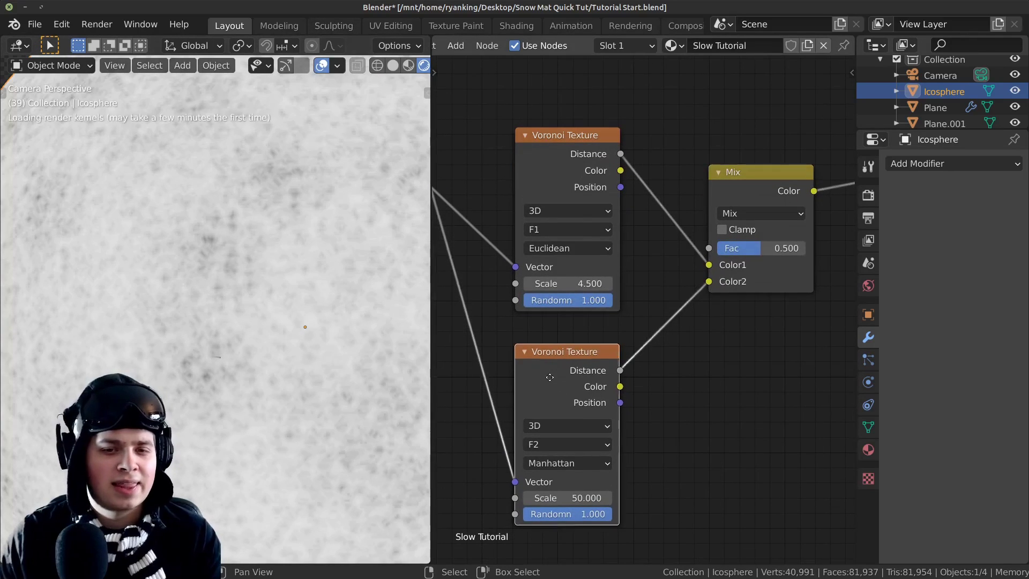
scroll(328, 276, "up", 3)
scroll(544, 242, "down", 2)
left_click(568, 171, "ctrl+shift")
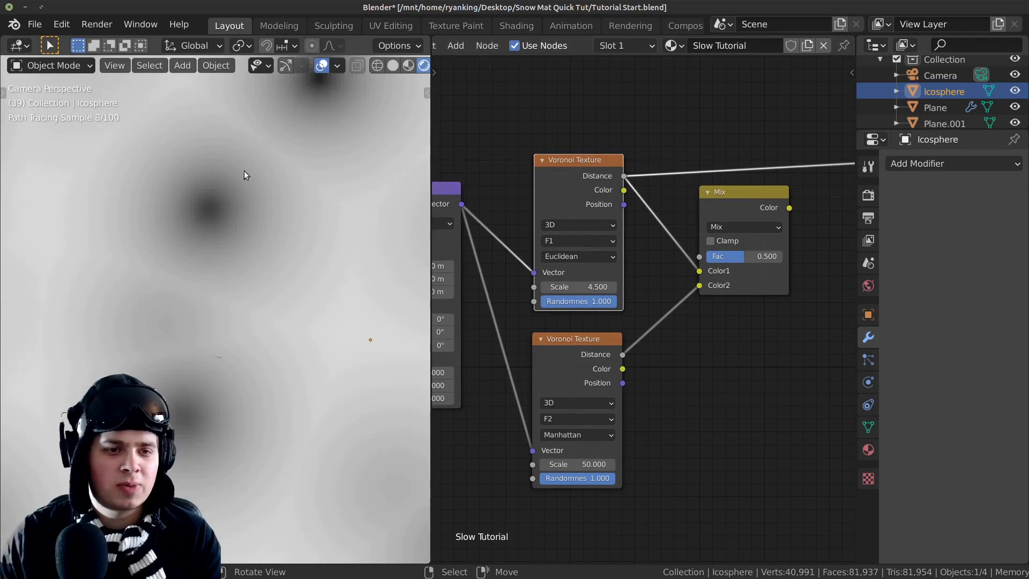
left_click(734, 192, "ctrl+shift")
scroll(263, 274, "down", 1)
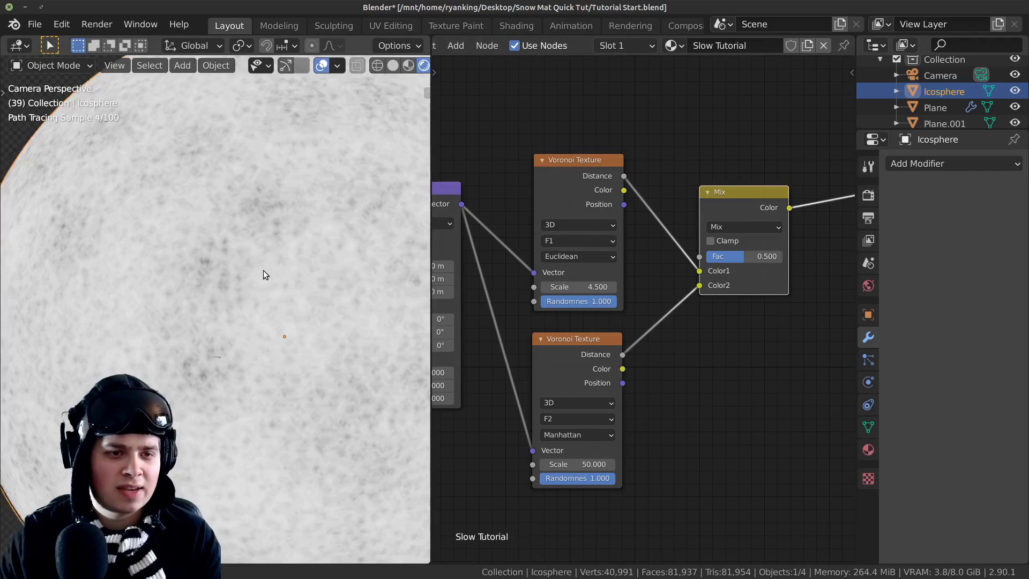
middle_click_drag(263, 275, 269, 306)
middle_click_drag(284, 171, 222, 223, "shift")
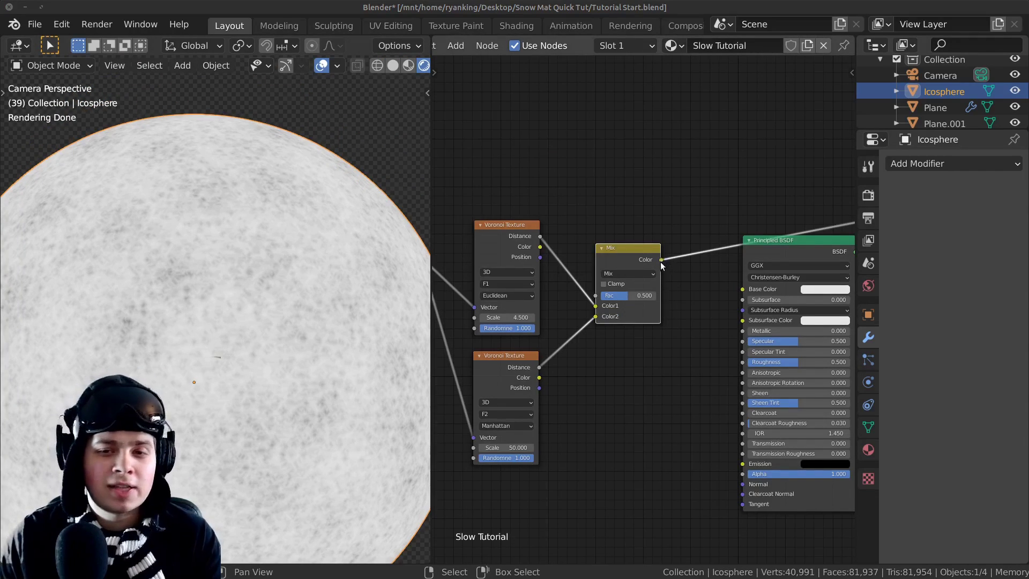
Connect the Mix output to Base Color and restore the Principled BSDF as surface output
left_click_drag(660, 261, 743, 288)
scroll(743, 268, "down", 1)
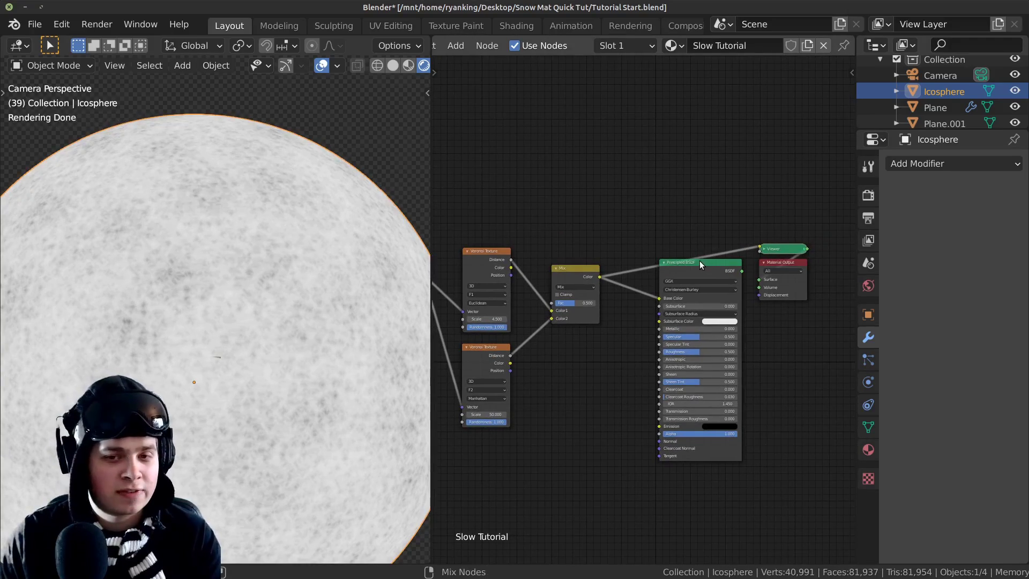
left_click(700, 260, "ctrl+shift")
middle_click_drag(190, 385, 243, 348, "shift")
scroll(265, 336, "up", 1)
scroll(265, 336, "up", 1)
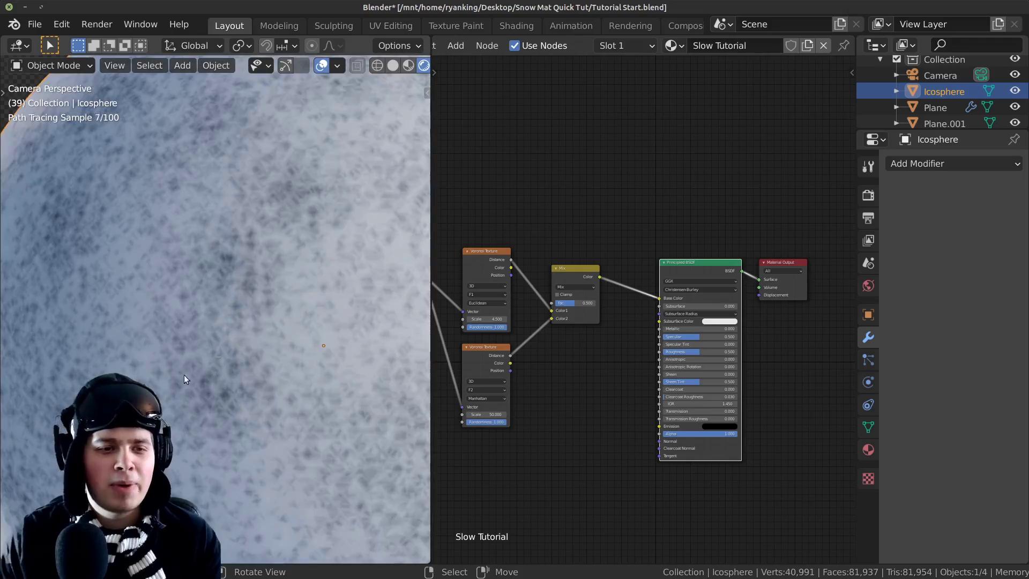
scroll(188, 322, "down", 1)
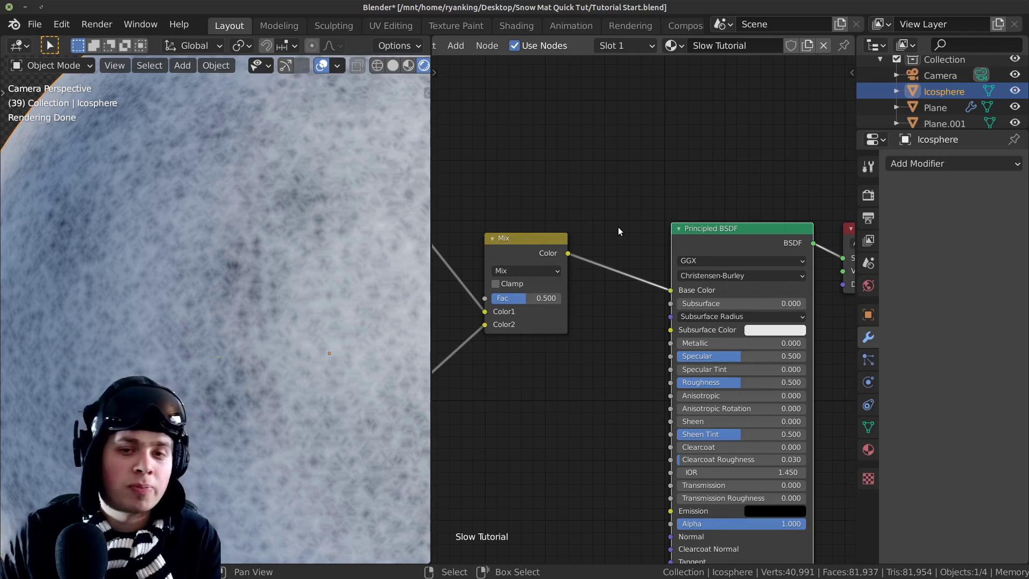
key("shift+a")
Insert a ColorRamp between Mix and Principled BSDF and tint its dark stop light blue
left_click(619, 226)
type("col")
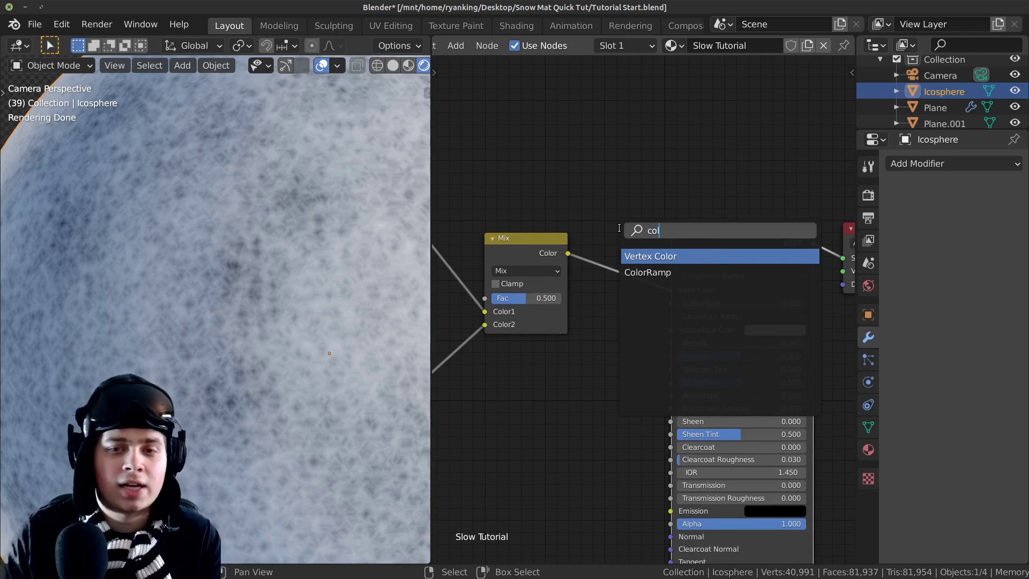
left_click(648, 272)
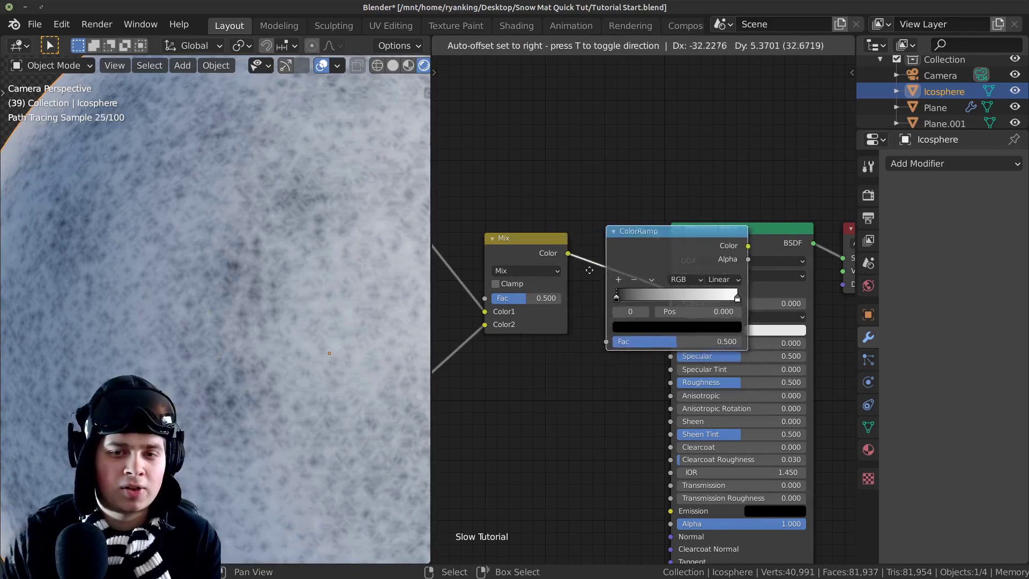
left_click(601, 273)
scroll(599, 284, "up", 1)
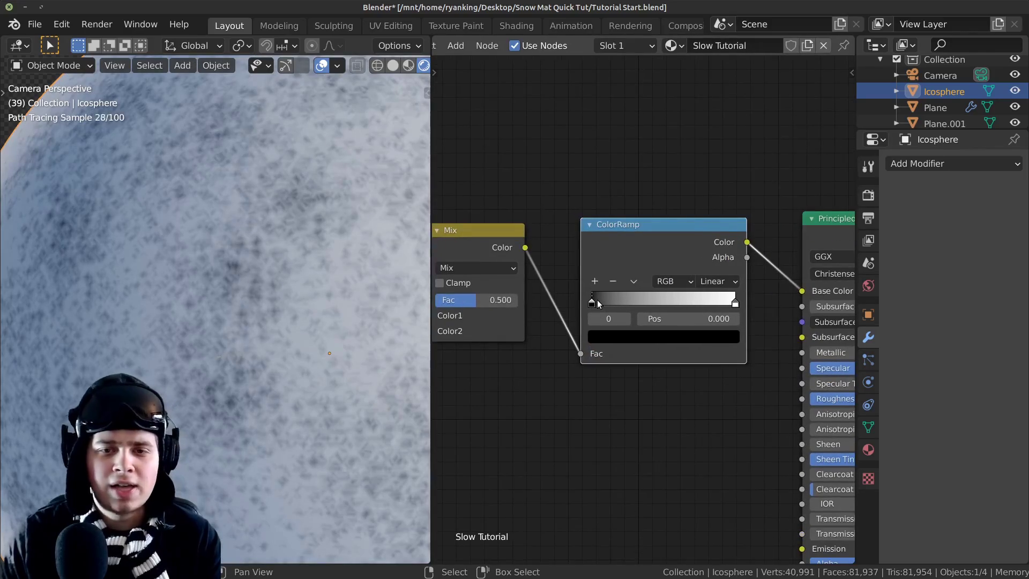
left_click(614, 336)
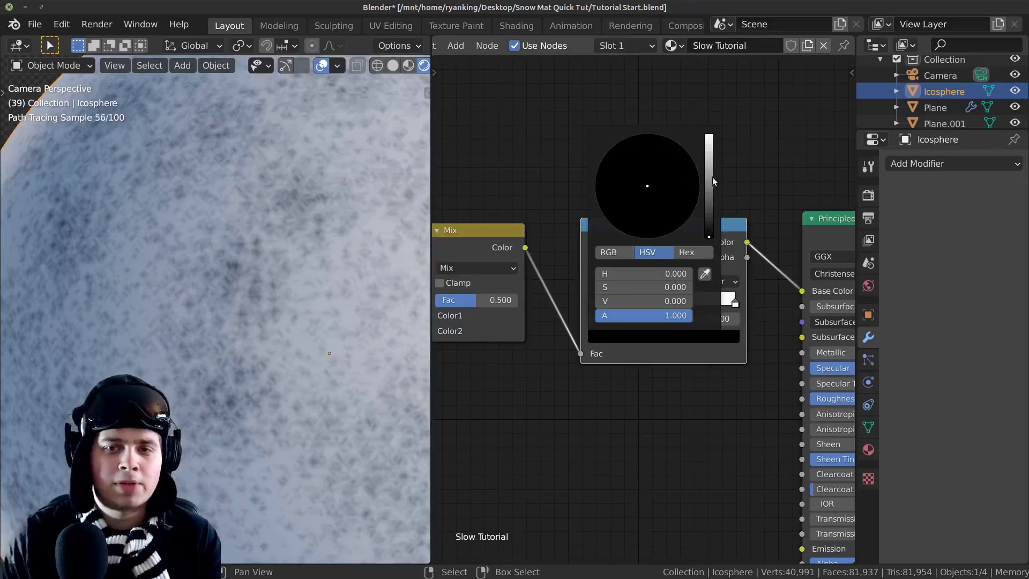
left_click_drag(711, 177, 709, 134)
left_click_drag(643, 191, 661, 175)
Set the Principled BSDF Roughness to 0.1 and check the glossy highlight
scroll(536, 236, "up", 1)
scroll(308, 338, "down", 5)
middle_click_drag(277, 308, 284, 275, "shift")
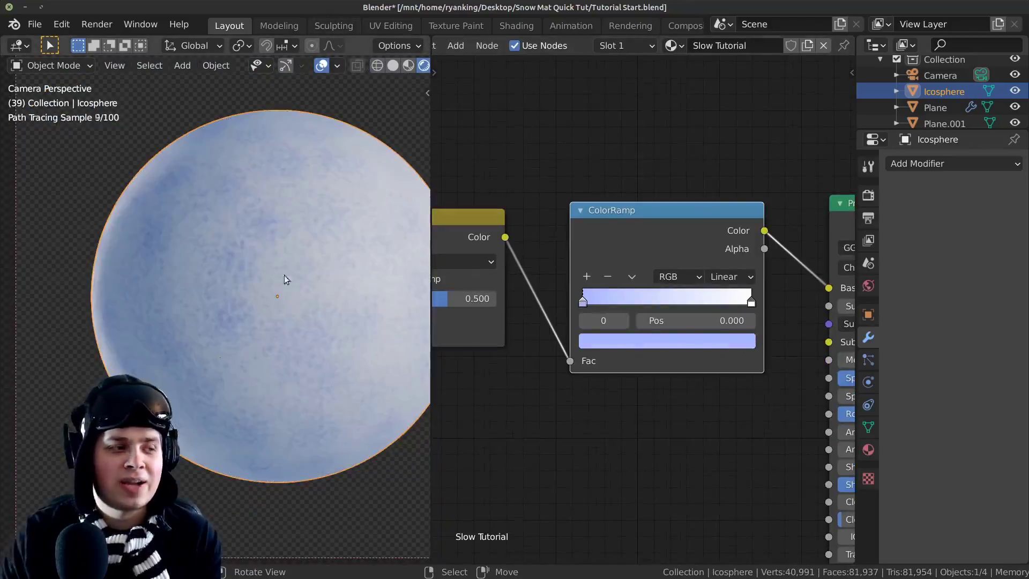
middle_click_drag(275, 334, 246, 275, "shift")
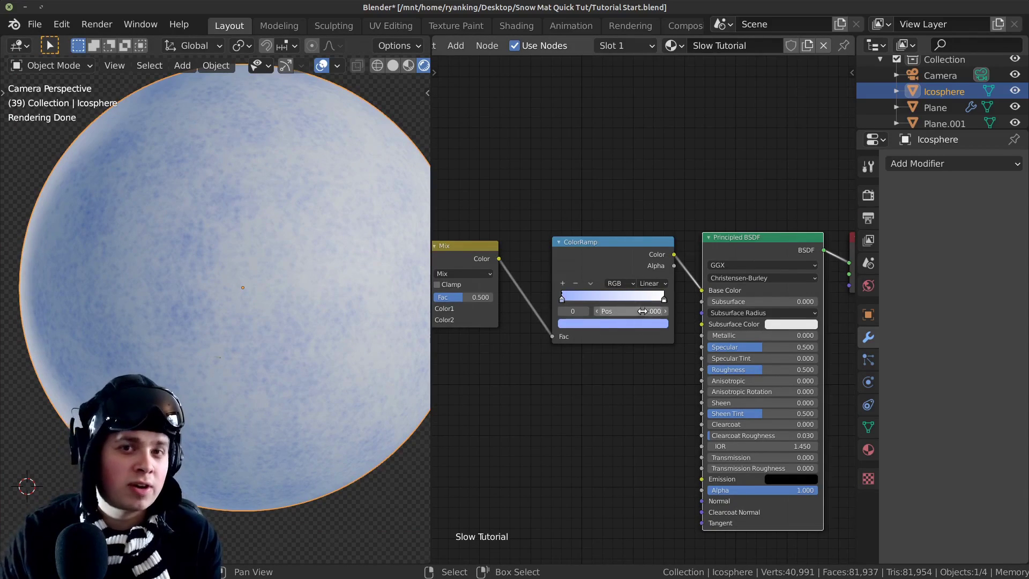
scroll(719, 378, "up", 3)
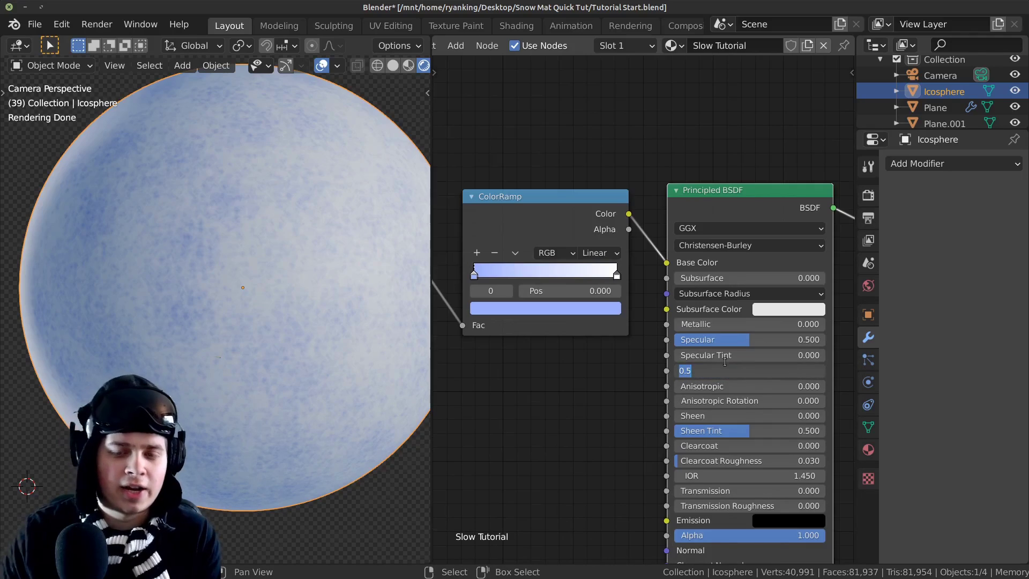
type("0.1")
key("Return")
middle_click_drag(167, 268, 250, 268)
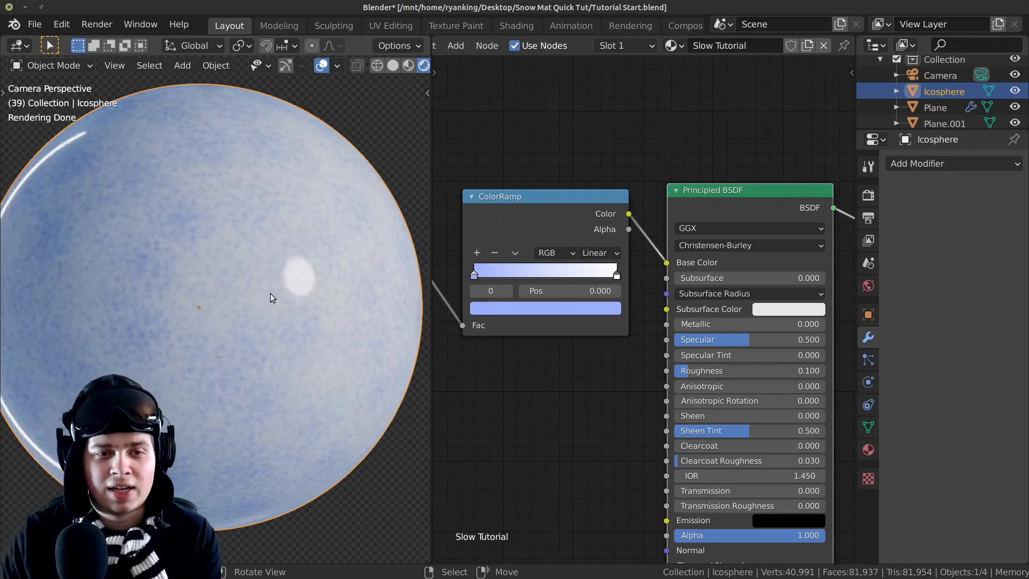
key("Home")
middle_click_drag(620, 279, 651, 280)
scroll(640, 278, "up", 1)
scroll(652, 280, "down", 2)
Select the five texture nodes and move them to the left
key("a")
key("a")
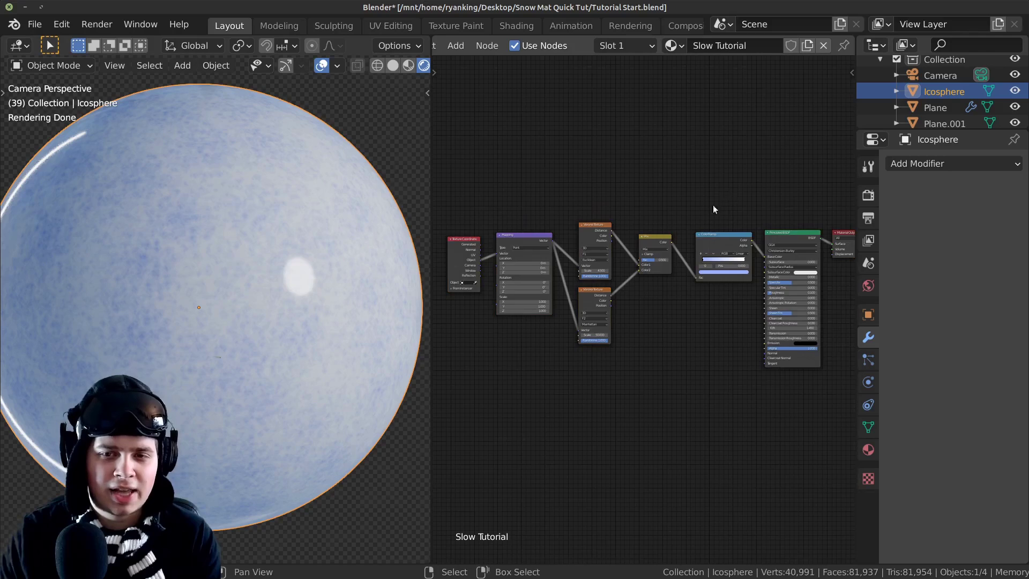
left_click_drag(728, 192, 461, 348)
key("g")
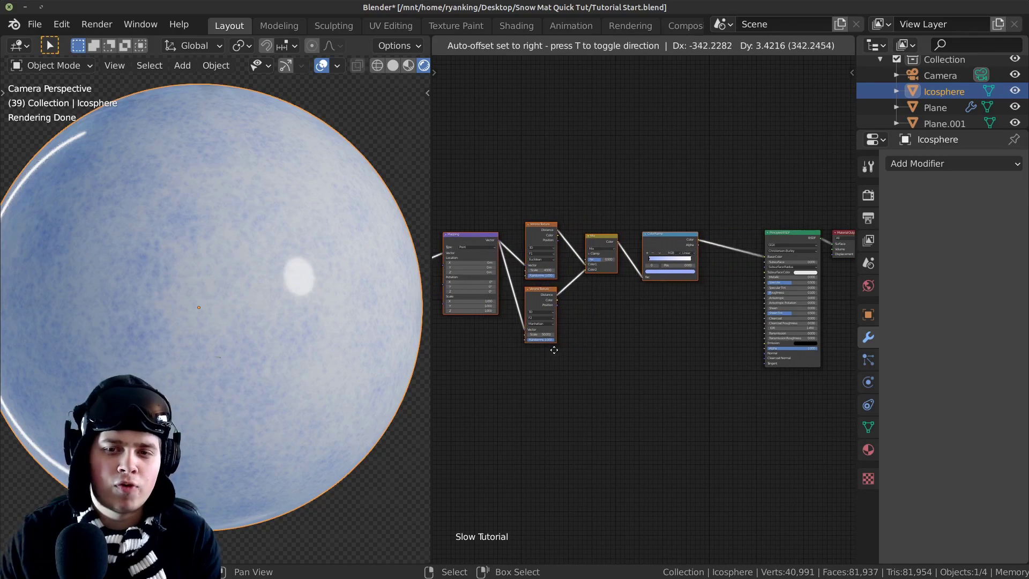
left_click(548, 349)
scroll(670, 284, "up", 4)
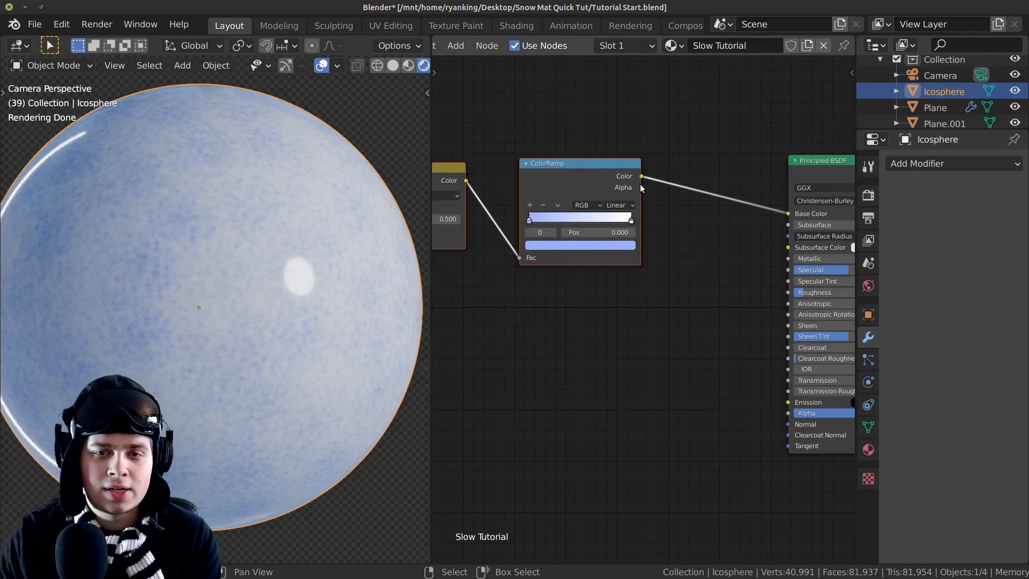
Link ColorRamp Alpha to the Principled BSDF Alpha and reconnect the ColorRamp Color output
left_click_drag(641, 187, 787, 413)
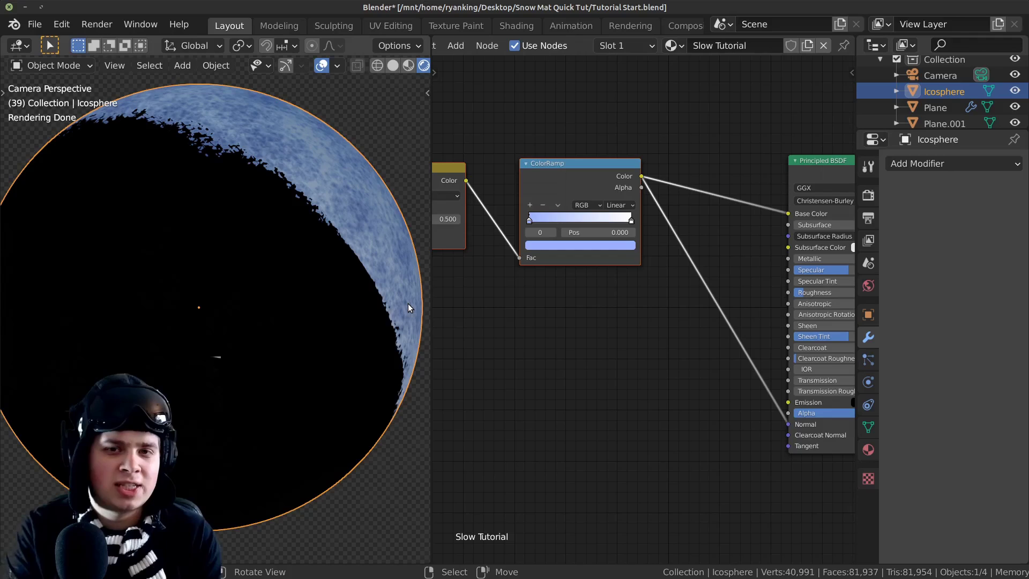
scroll(621, 192, "up", 2)
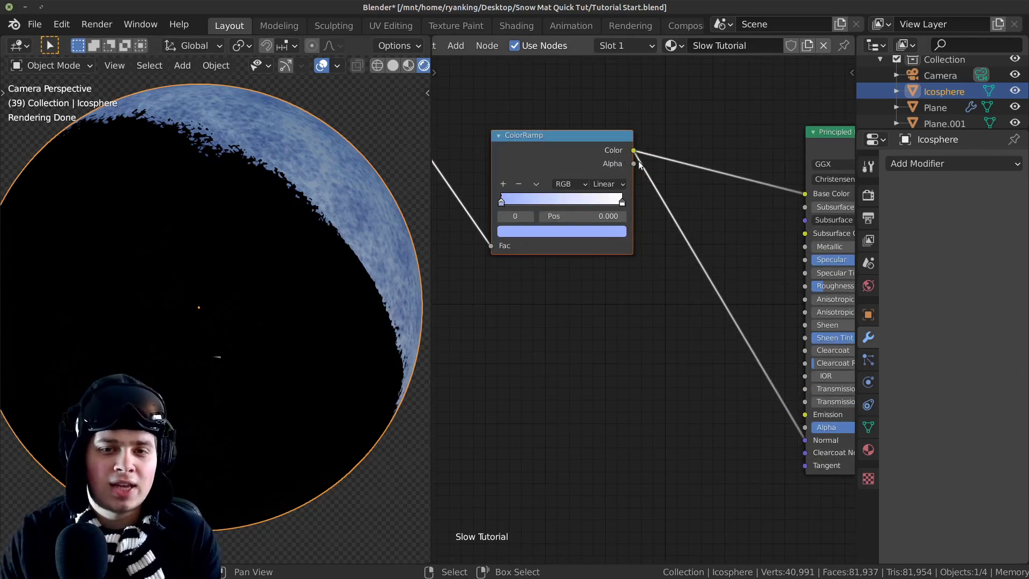
left_click_drag(635, 151, 805, 438)
middle_click_drag(805, 429, 775, 422)
mouse_move(778, 433)
left_mouse_down()
mouse_move(745, 433)
mouse_move(777, 433)
left_mouse_up()
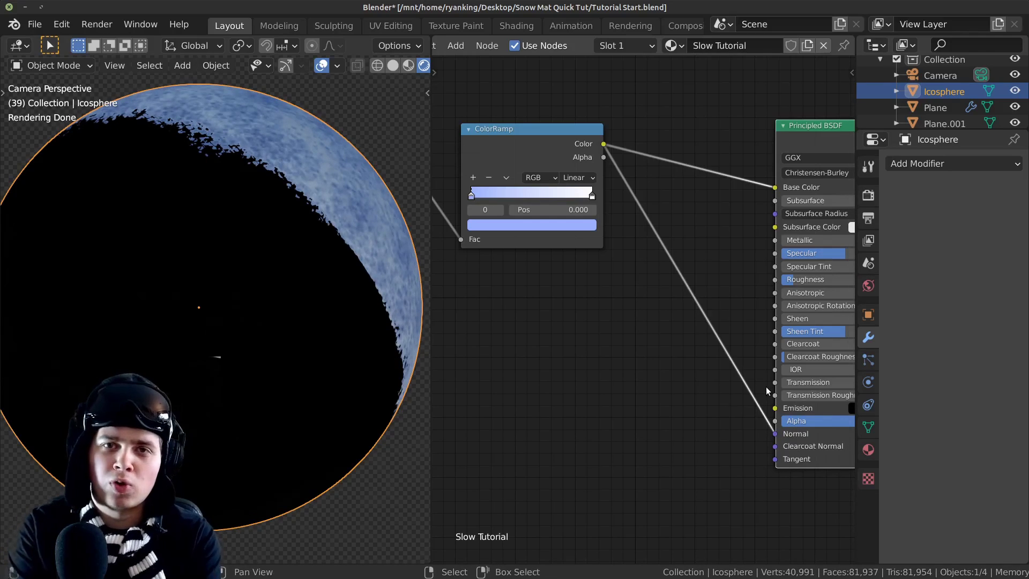
middle_click_drag(713, 373, 709, 370)
Add a Bump node fed by the ColorRamp colour into Height, with Strength 0.1
key("shift+a")
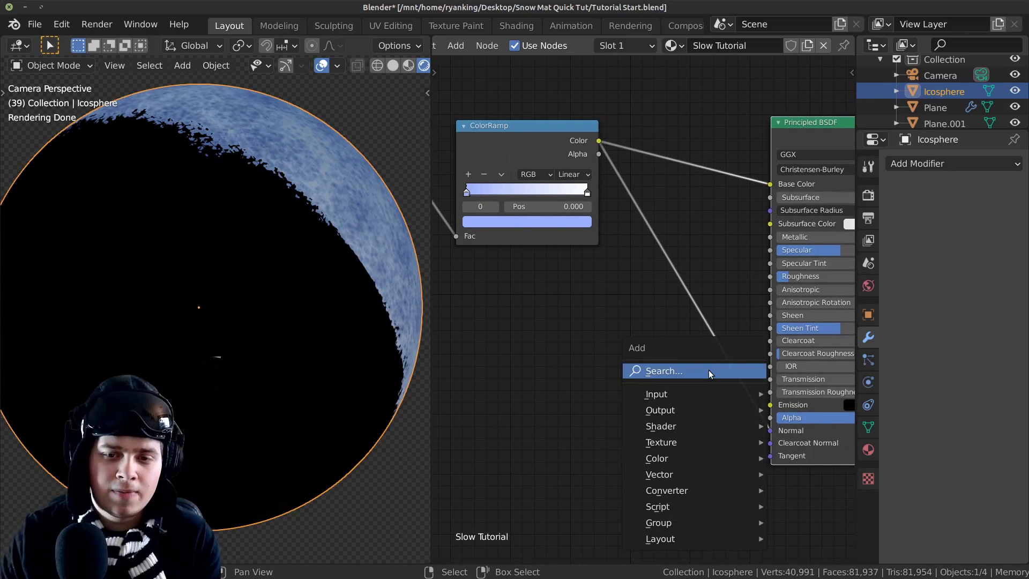
left_click(709, 370)
type("bump")
key("Return")
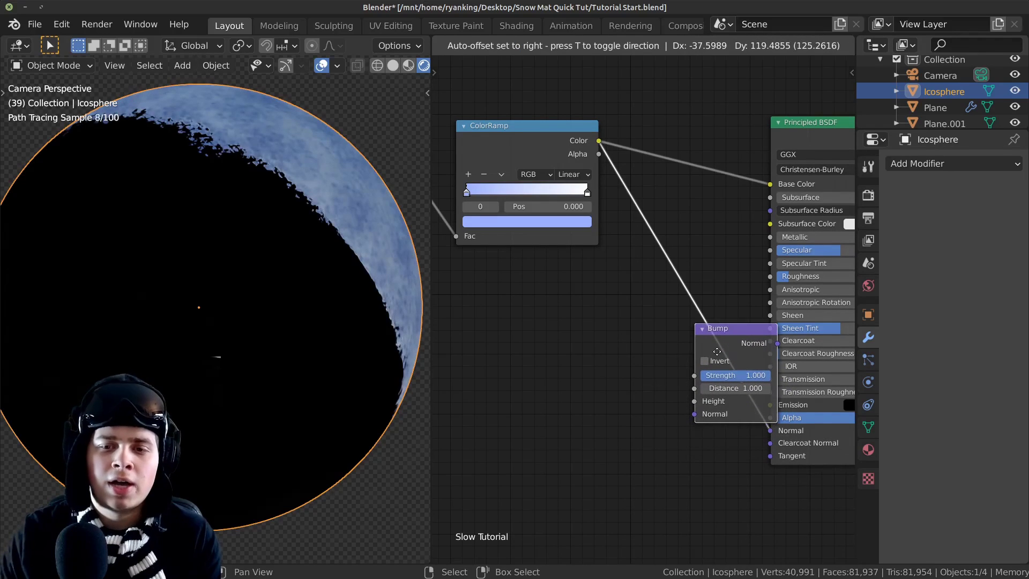
left_click(703, 323)
scroll(699, 408, "up", 2)
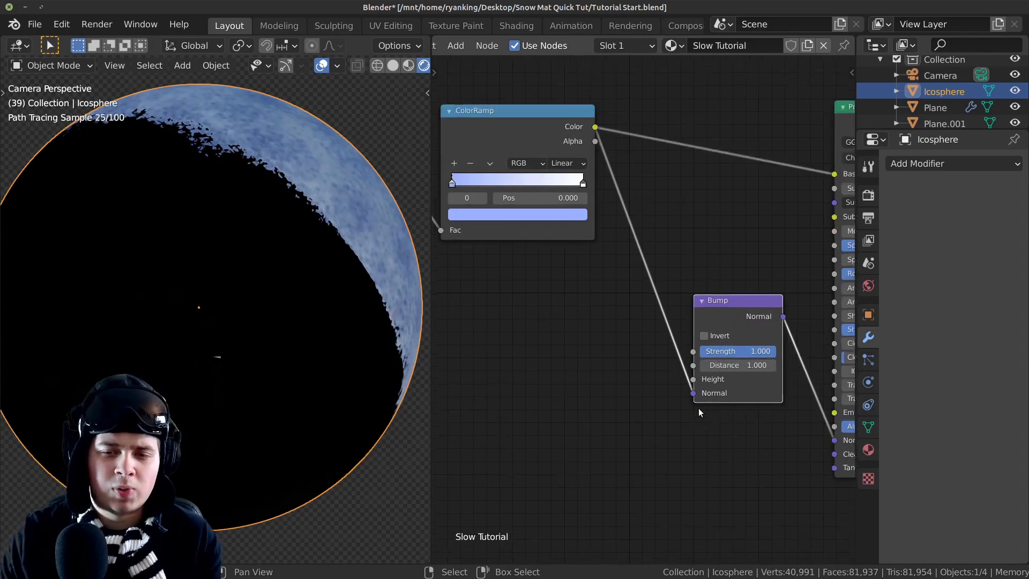
left_click_drag(703, 408, 701, 392)
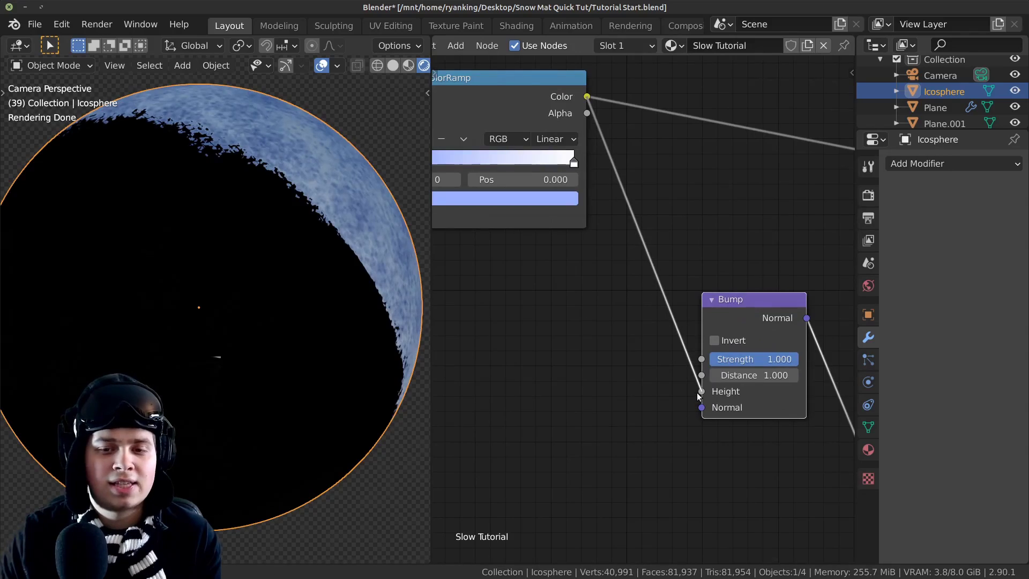
scroll(243, 304, "up", 5)
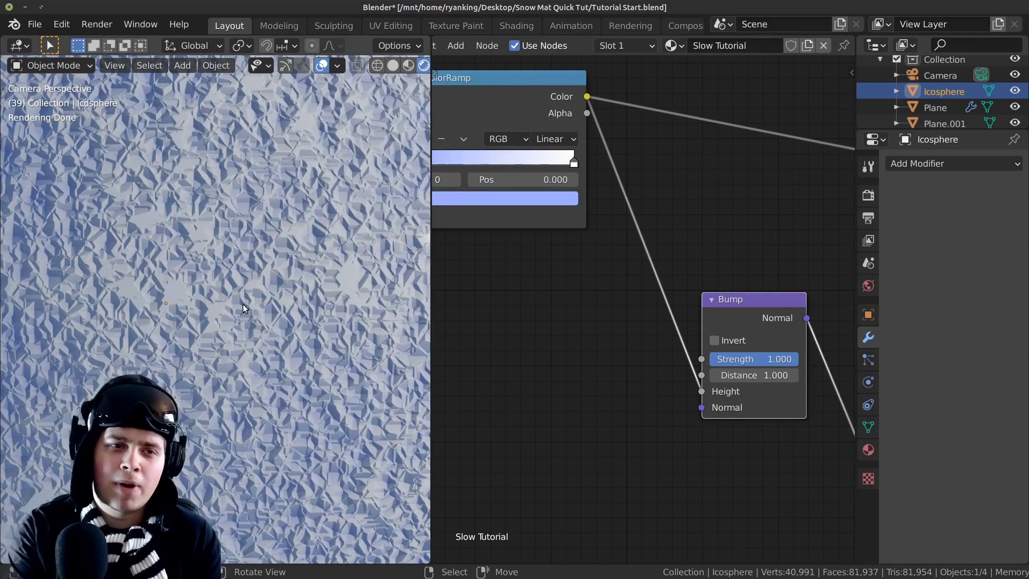
left_click(753, 358)
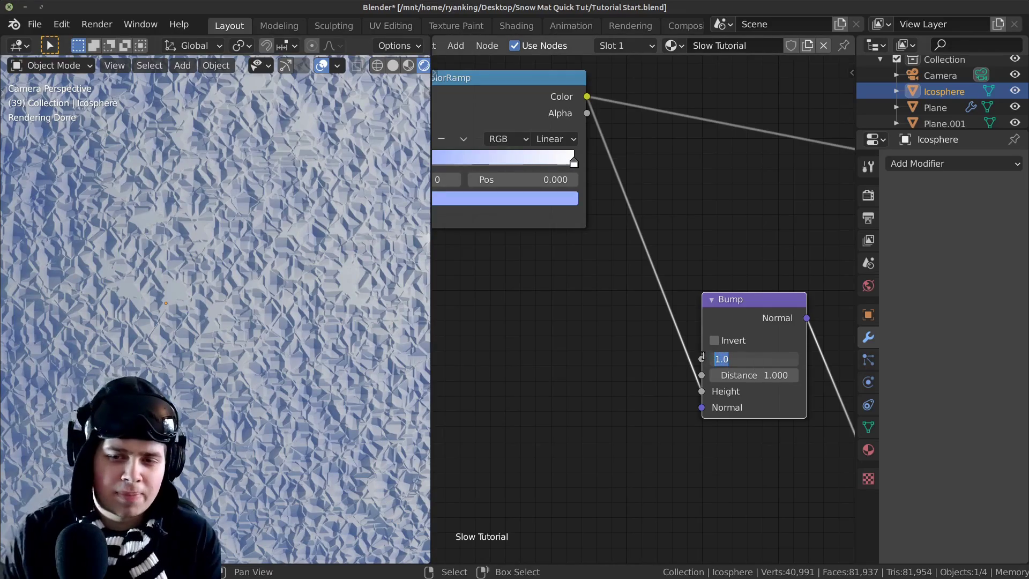
type("0.1")
key("Return")
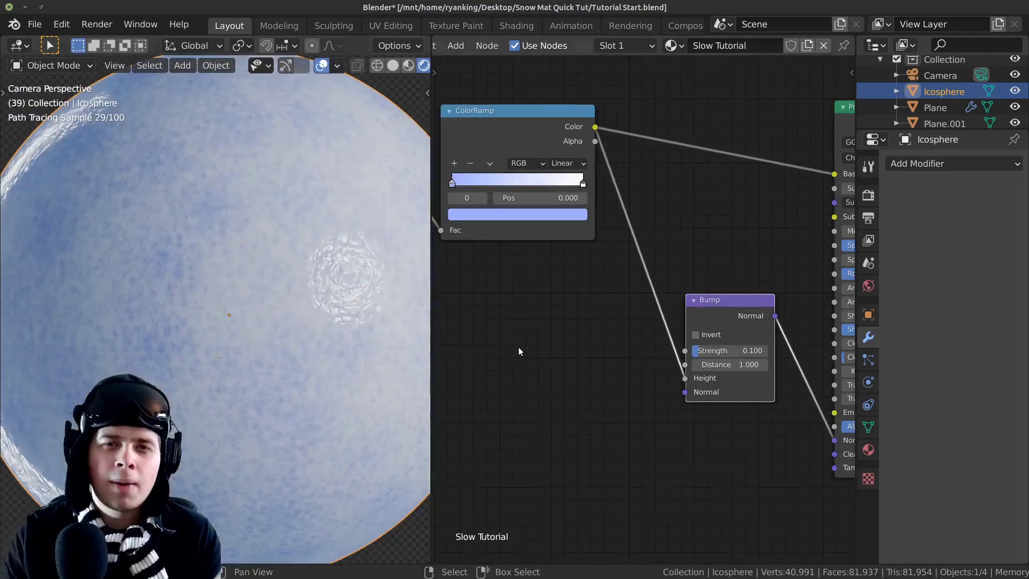
Duplicate the Bump node and place the copy before the Principled BSDF
scroll(643, 314, "down", 1)
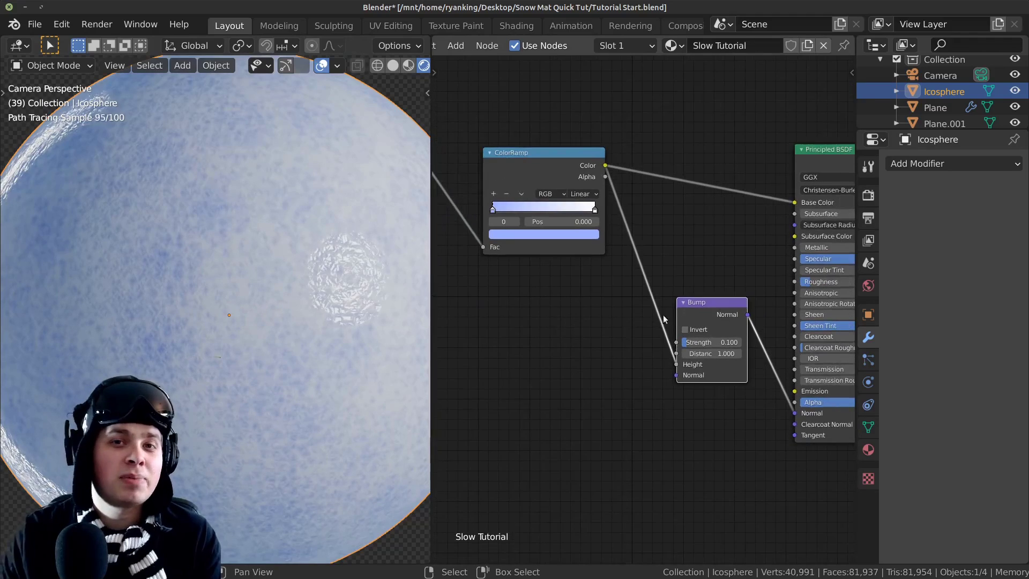
left_click_drag(700, 311, 681, 300)
middle_click_drag(661, 303, 662, 283)
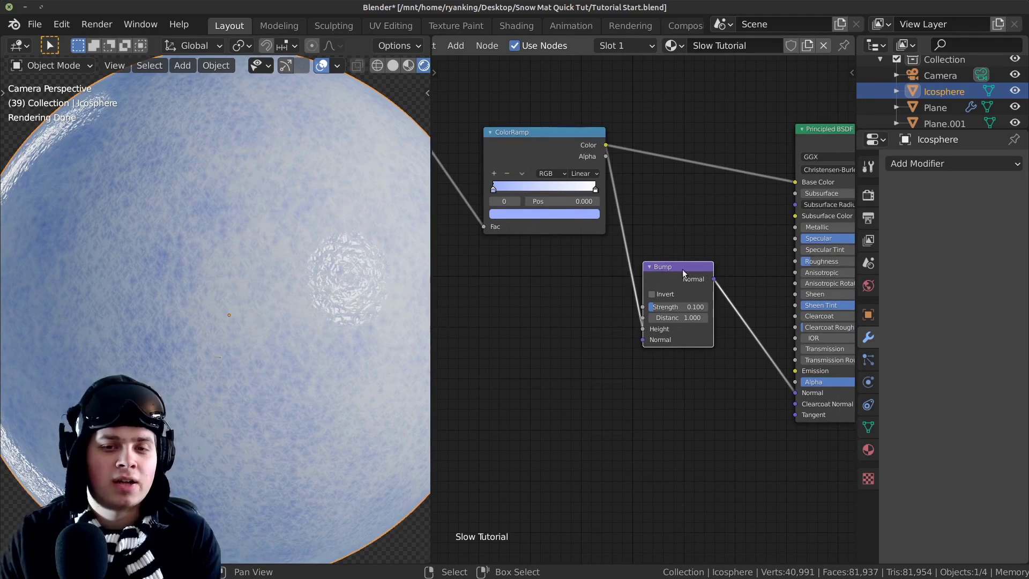
key("shift+d")
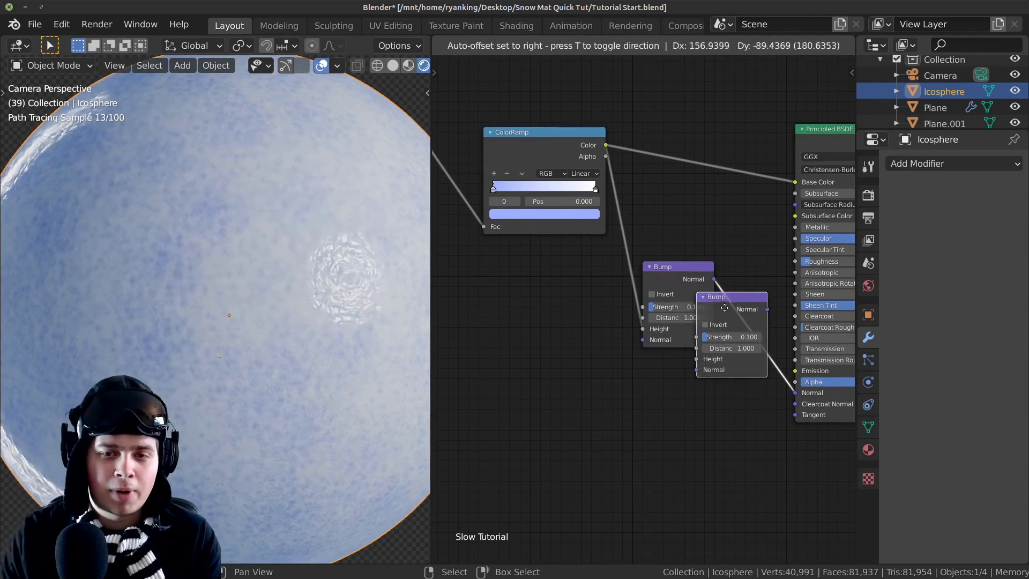
left_click(733, 320)
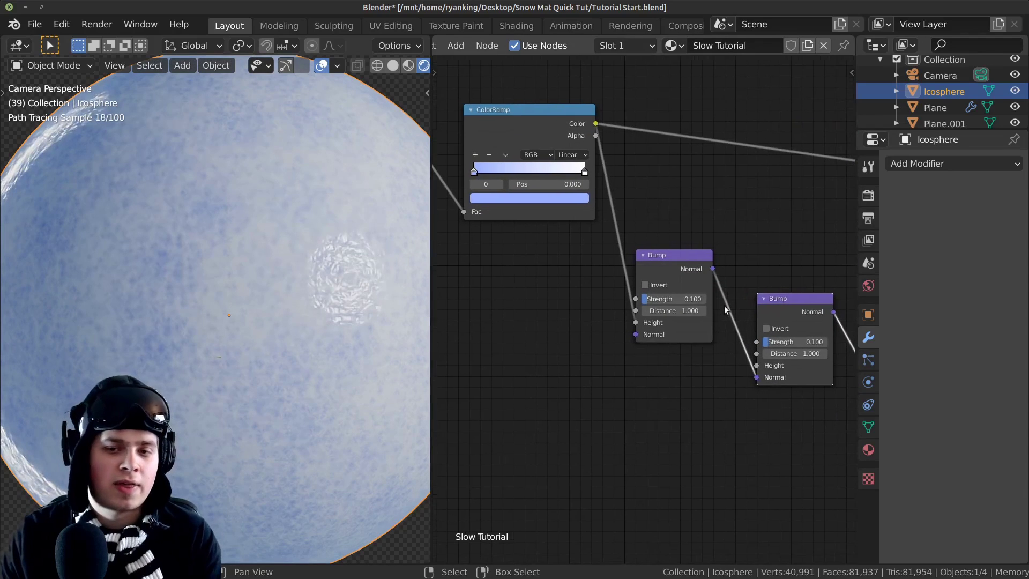
middle_click_drag(457, 308, 526, 248)
key("shift+a")
Add a Noise Texture node below the Bump node and link the Mapping vector into it
left_click(543, 258)
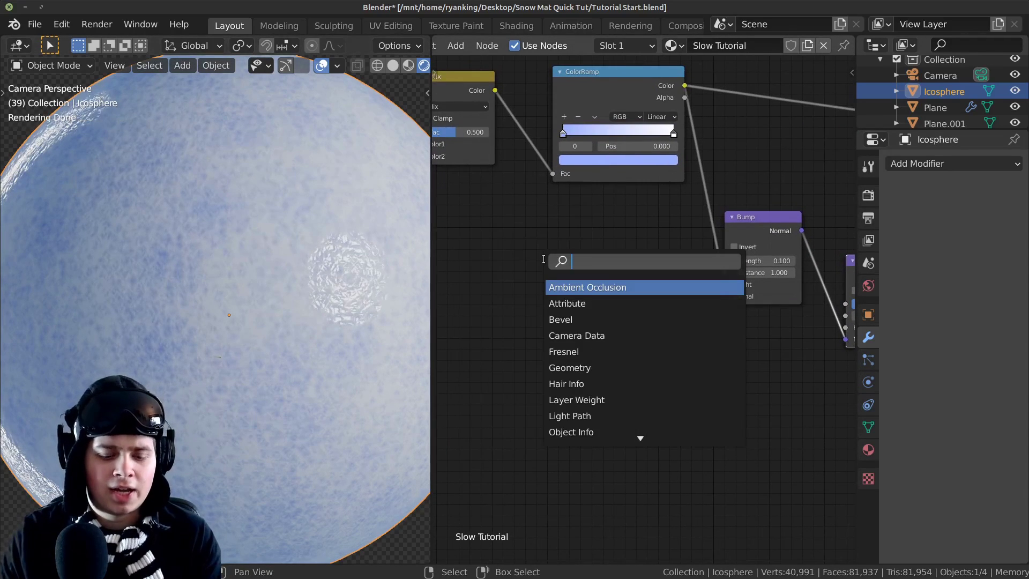
type("no")
left_click(593, 289)
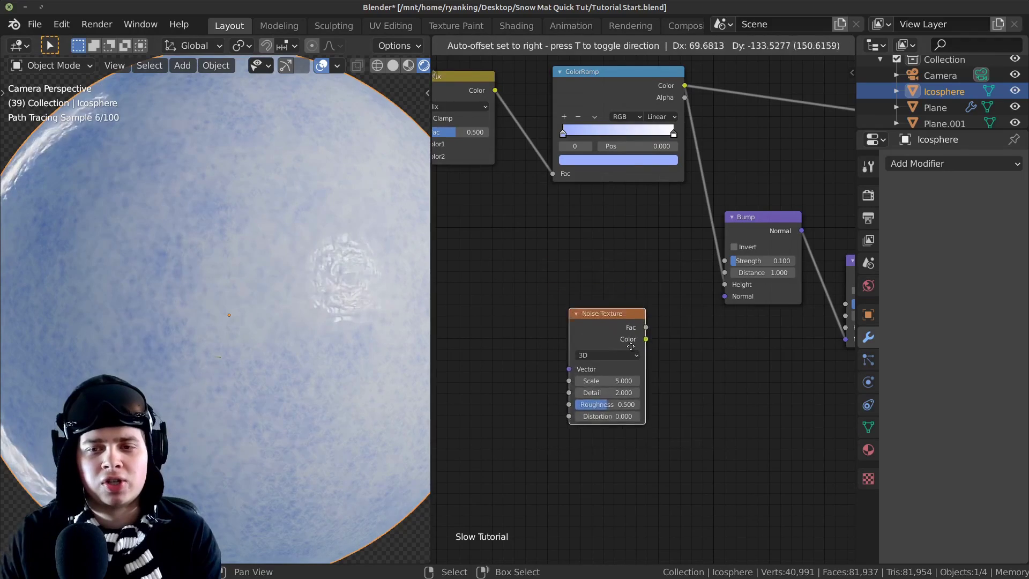
left_click(693, 365)
middle_click_drag(694, 365, 587, 370)
scroll(573, 342, "down", 9)
middle_click_drag(489, 315, 564, 268)
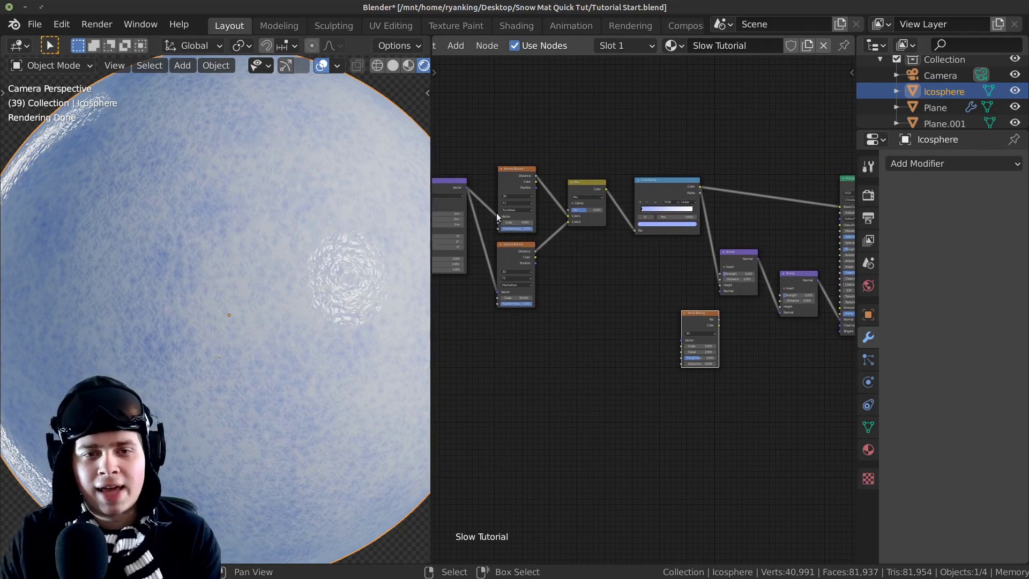
left_click_drag(469, 191, 528, 268)
left_click_drag(653, 349, 683, 341)
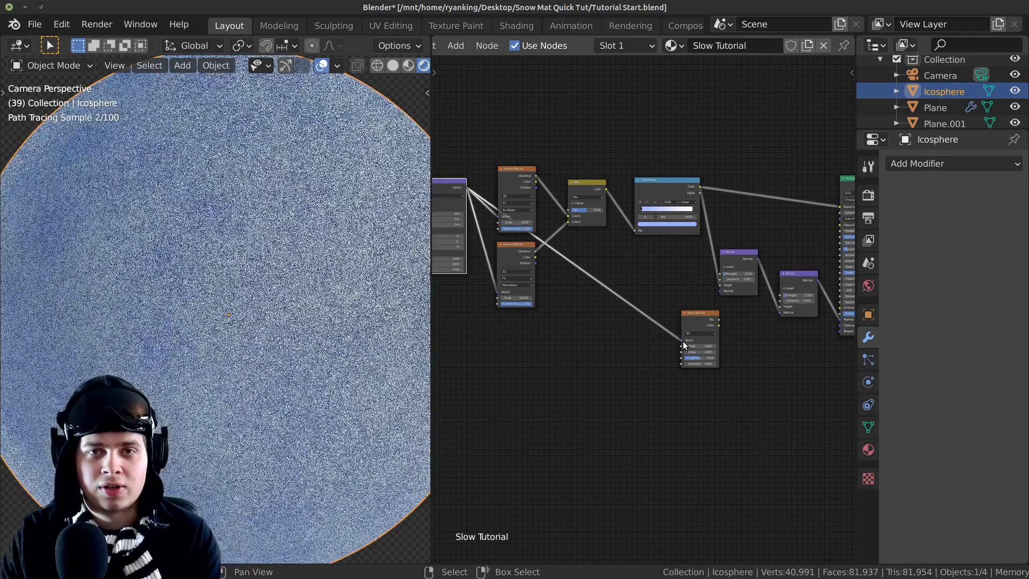
Set the Noise Texture scale to 4 and preview the noise pattern on the sphere
scroll(510, 423, "up", 4)
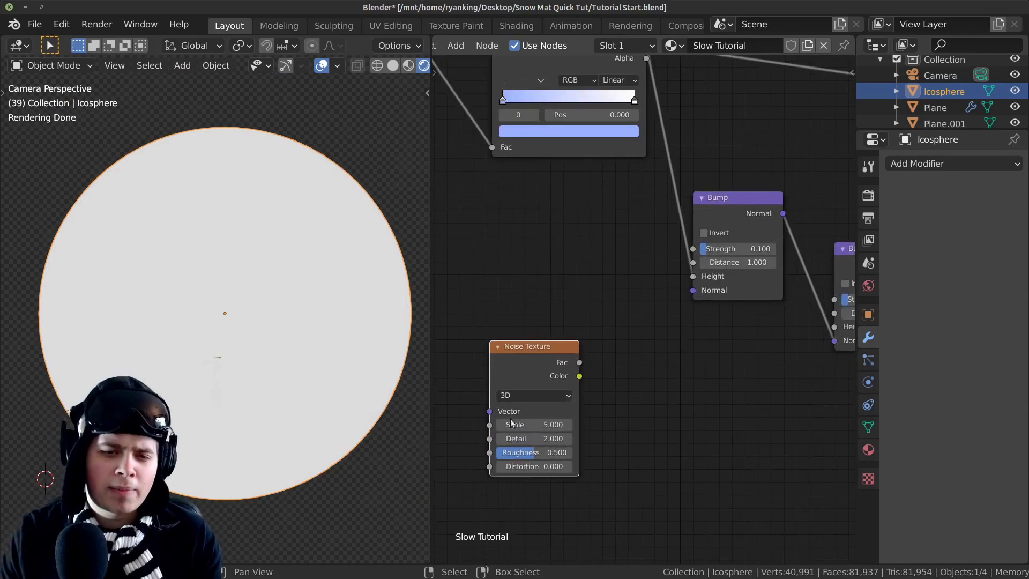
middle_click_drag(532, 405, 617, 347)
left_click(611, 369)
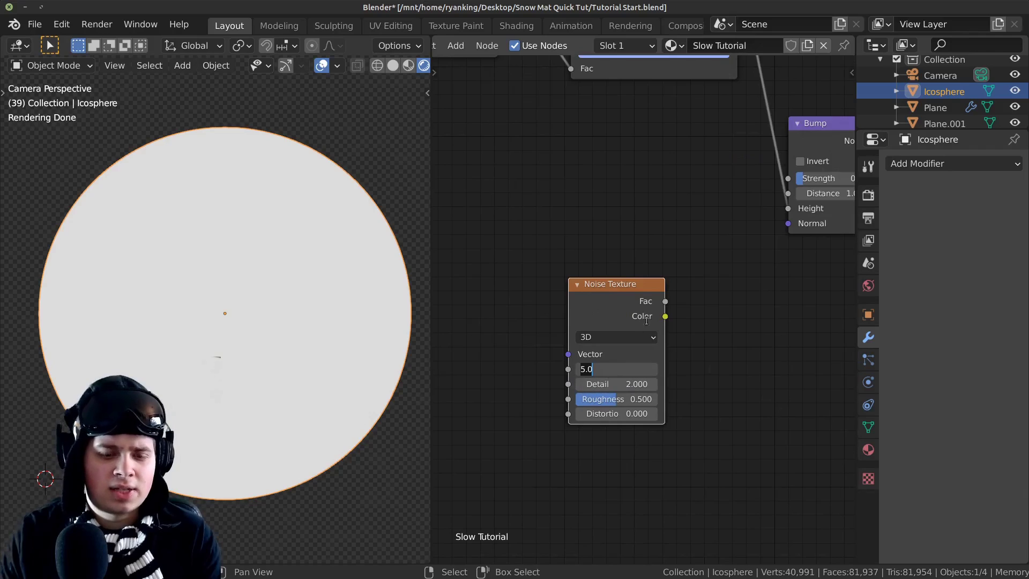
type("4")
key("Return")
scroll(636, 310, "down", 2)
left_click(623, 306, "ctrl+shift")
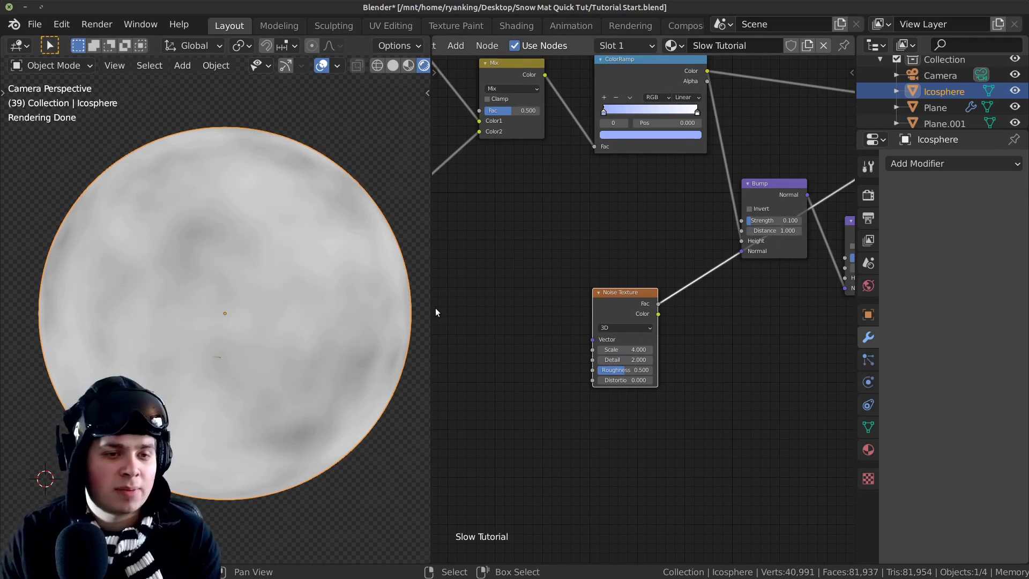
scroll(526, 230, "down", 3)
Relink the Mapping vector, keep scale 4, and feed the noise Fac into the second Bump's Height
left_click_drag(497, 168, 669, 333)
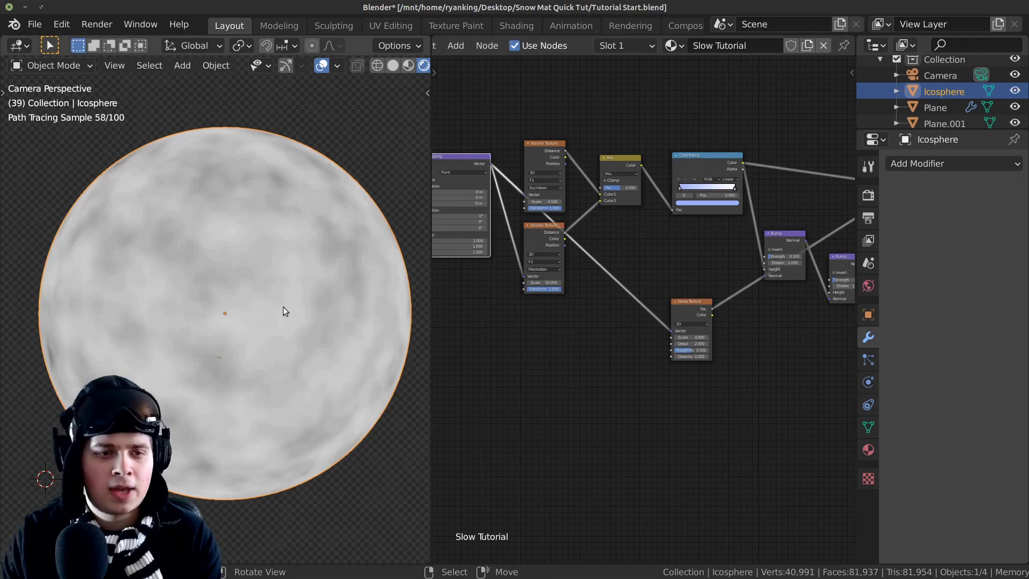
scroll(732, 337, "up", 2)
scroll(674, 333, "up", 1)
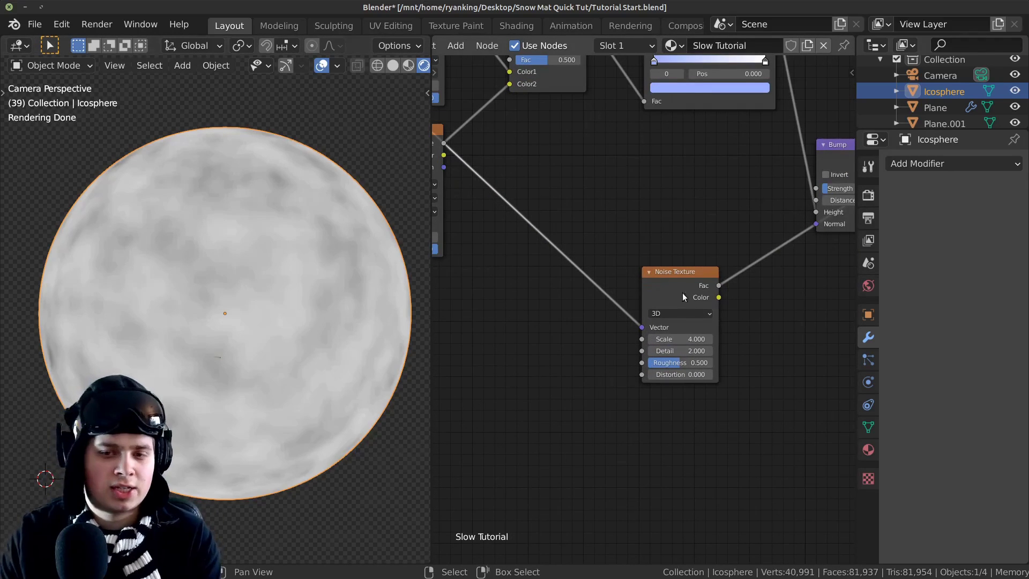
mouse_move(677, 339)
left_mouse_down()
mouse_move(697, 339)
mouse_move(678, 339)
left_mouse_up()
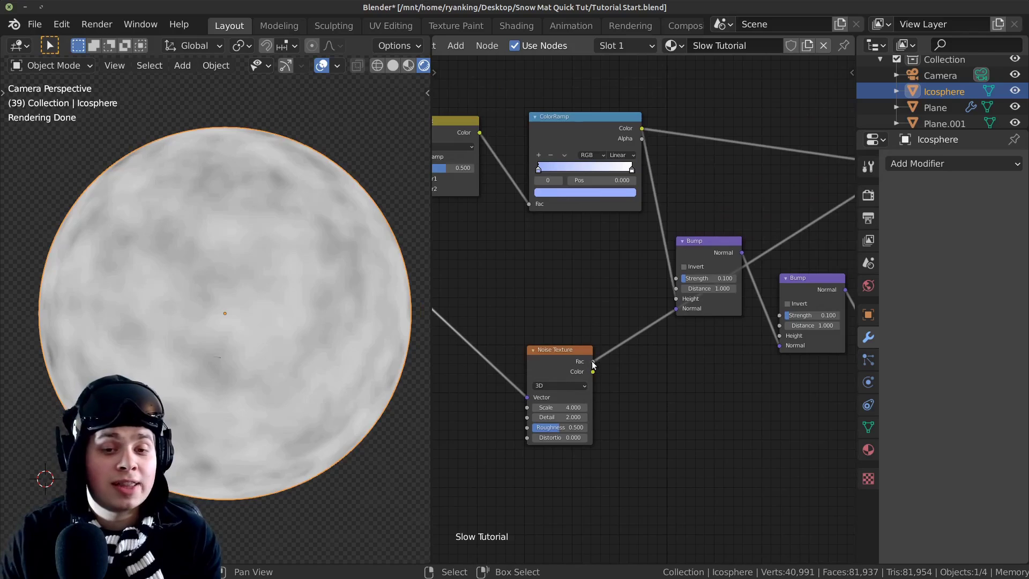
left_click_drag(594, 362, 783, 335)
scroll(739, 344, "up", 2)
middle_click_drag(782, 336, 704, 369)
Preview the second Bump node's normals on the sphere and orbit to inspect the shading
scroll(705, 369, "down", 1)
left_click_drag(651, 247, 641, 247)
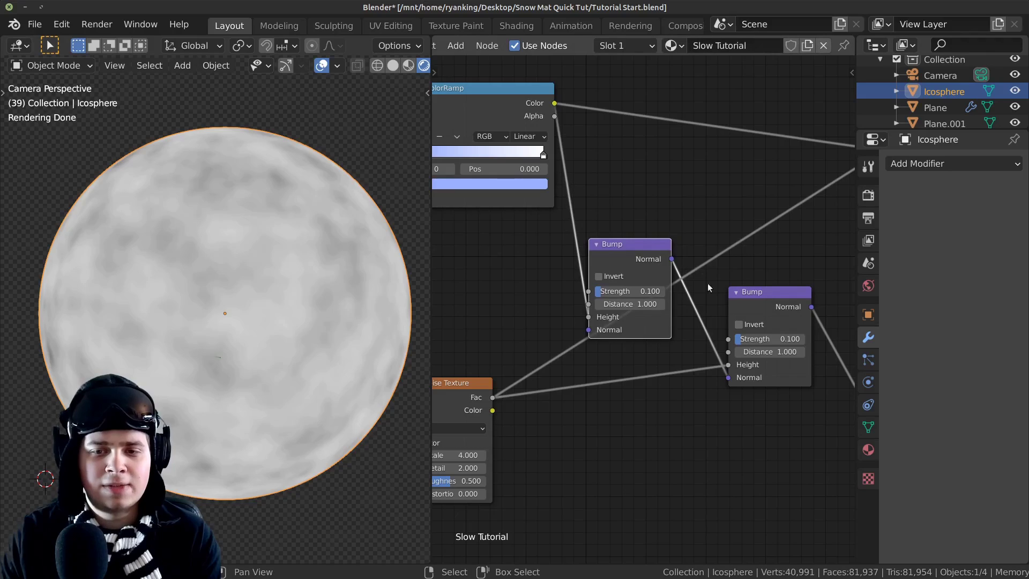
middle_click_drag(543, 393, 567, 384)
middle_click_drag(763, 345, 744, 352)
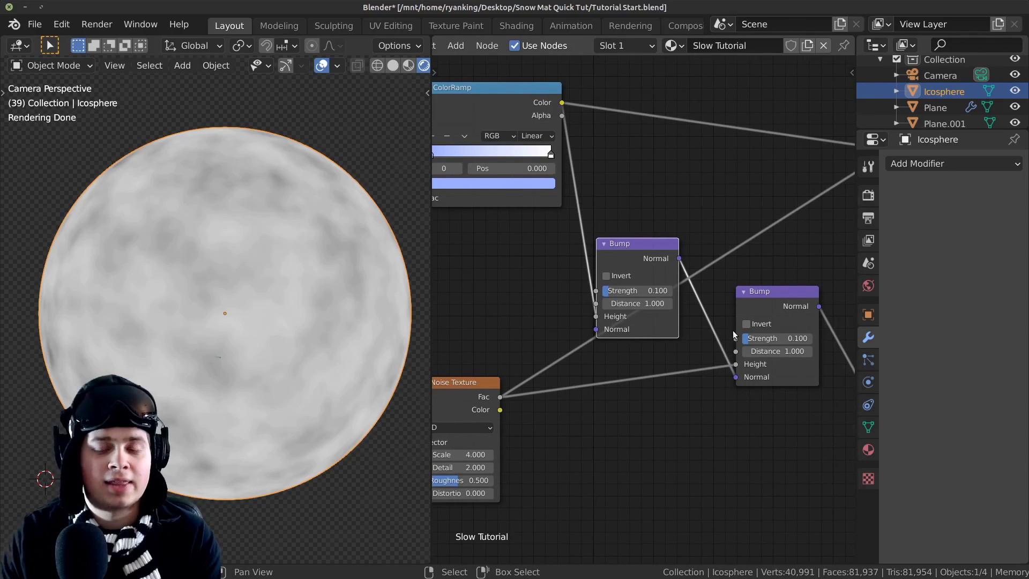
middle_click_drag(777, 285, 767, 287)
left_click(762, 302, "ctrl+shift")
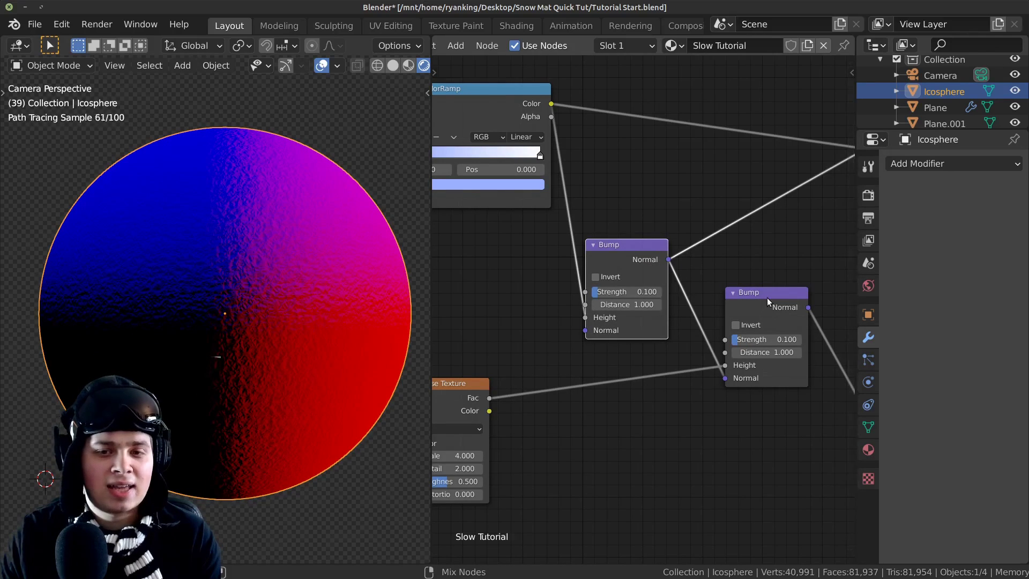
scroll(194, 231, "up", 3)
mouse_move(194, 226)
middle_mouse_down()
mouse_move(211, 317)
mouse_move(247, 303)
mouse_move(284, 259)
middle_mouse_up()
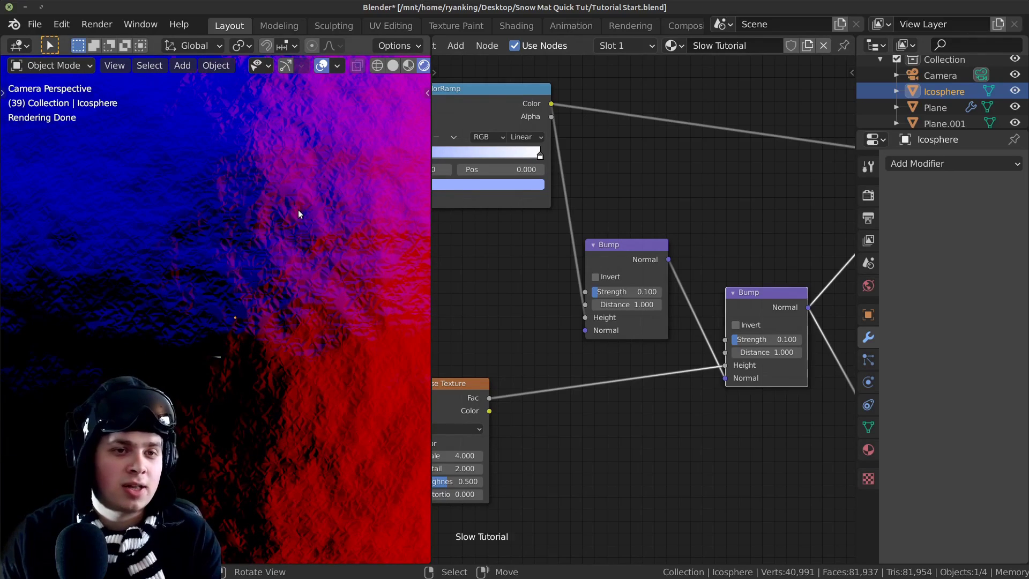
Set the second Bump's Strength to 0.2 and return to the full snow material preview
middle_click_drag(739, 324, 684, 342)
scroll(684, 342, "up", 2)
left_click(731, 359)
type("0.2")
key("Return")
key("Home")
scroll(336, 300, "up", 3)
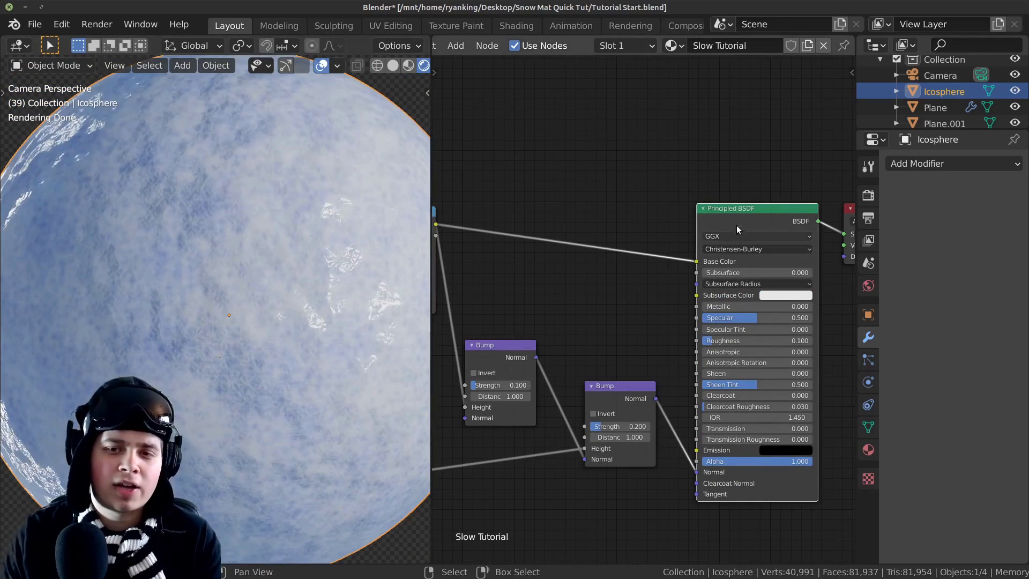
left_click(737, 215)
left_click_drag(737, 214, 721, 215)
scroll(207, 326, "down", 2)
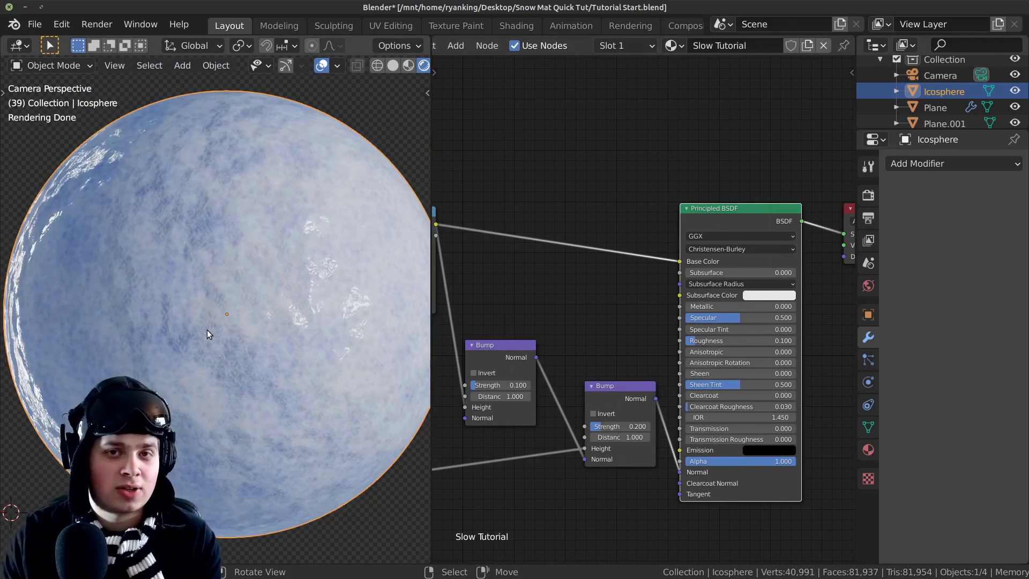
scroll(207, 332, "up", 2)
scroll(649, 318, "up", 2)
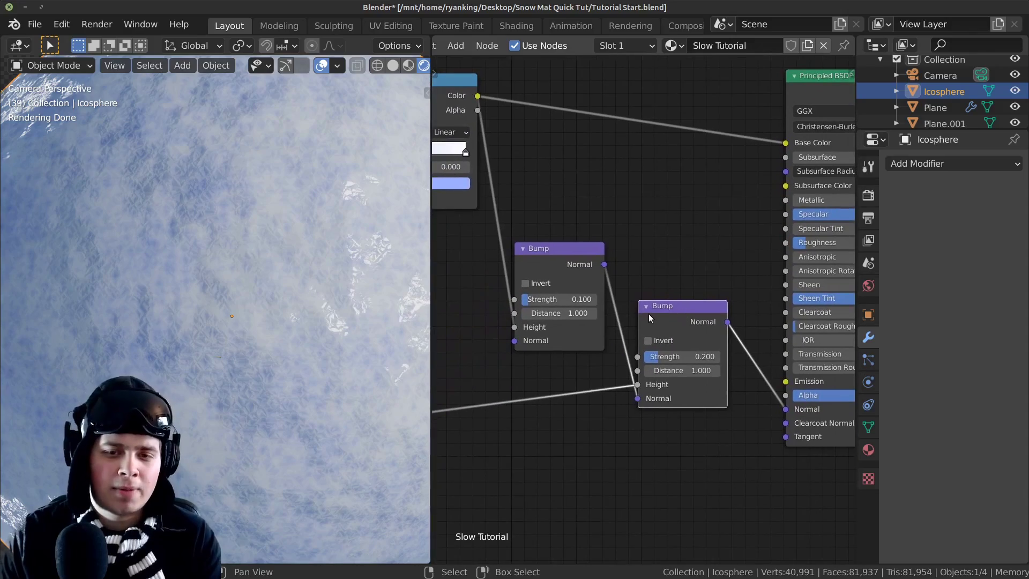
Duplicate the second Bump node and place the copy before the shader
key("shift+d")
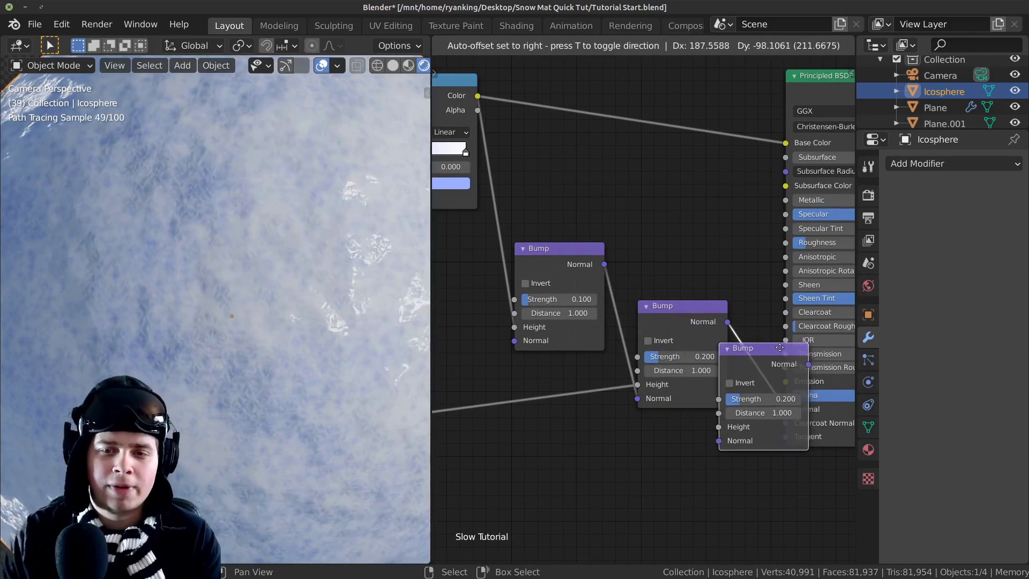
left_click(780, 340)
scroll(722, 482, "down", 2)
scroll(677, 427, "up", 2)
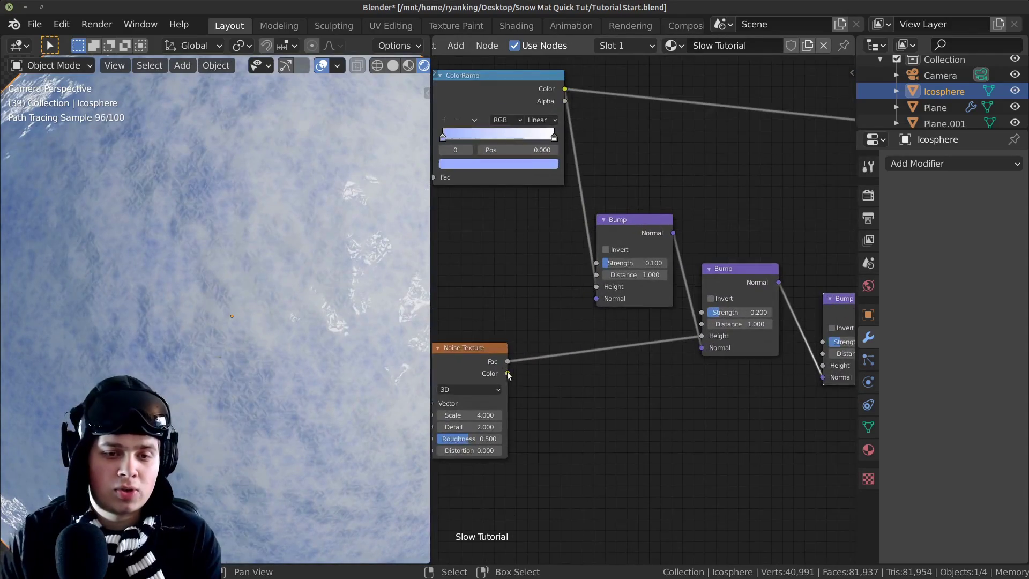
middle_click_drag(510, 375, 635, 265)
scroll(598, 326, "down", 1)
Duplicate the Noise Texture below the original and connect the Mapping vector to the copy
key("shift+d")
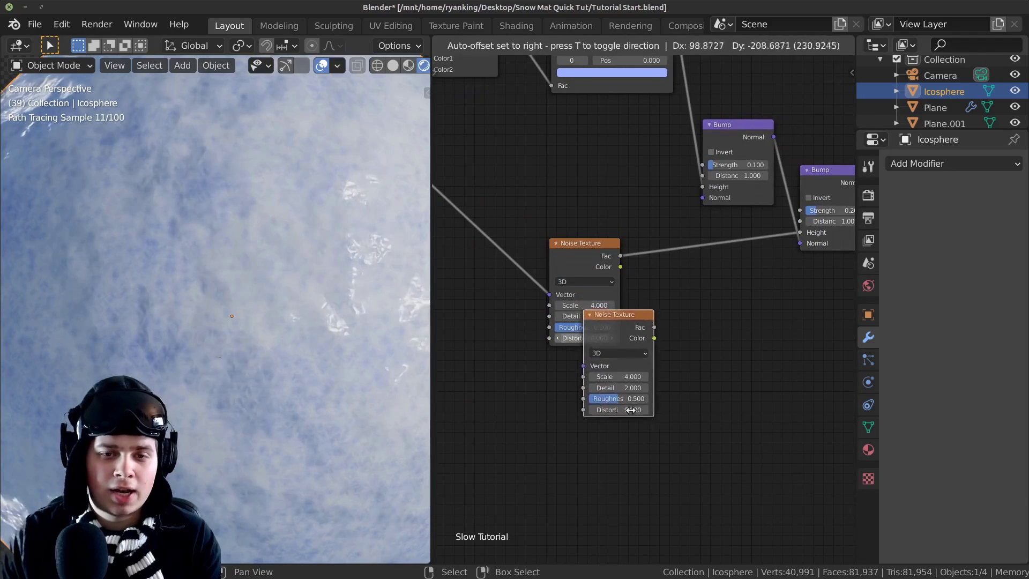
left_click(688, 448)
scroll(677, 330, "down", 2)
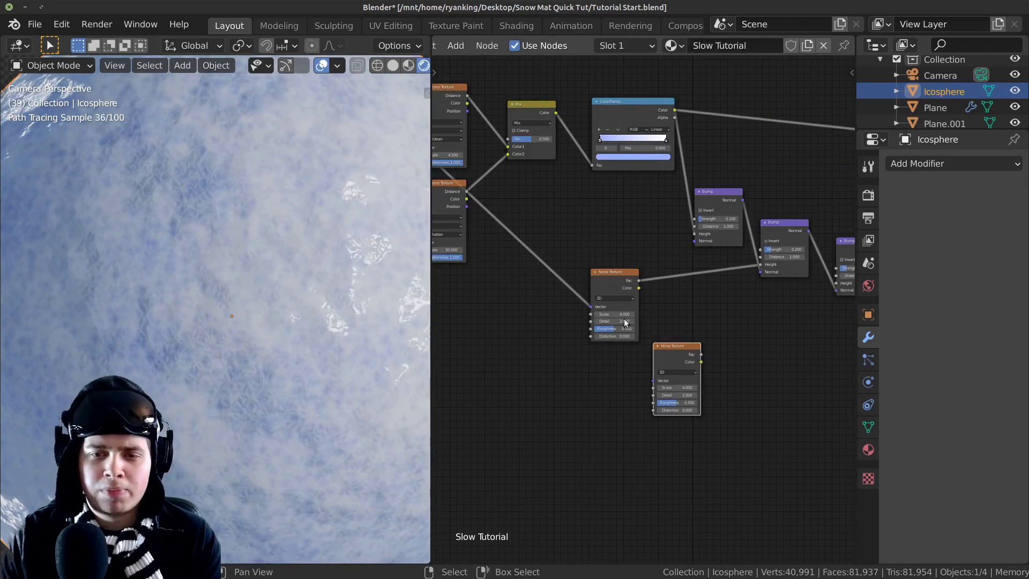
scroll(616, 307, "down", 1)
middle_click_drag(606, 295, 733, 291)
scroll(675, 268, "down", 1)
middle_click_drag(641, 252, 589, 253)
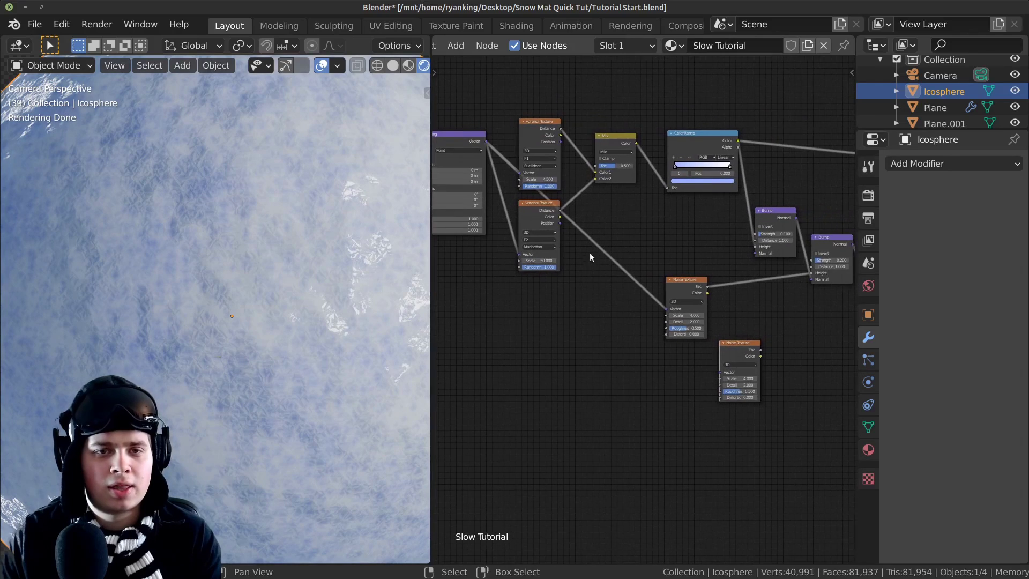
scroll(589, 253, "up", 2)
left_click_drag(459, 113, 731, 383)
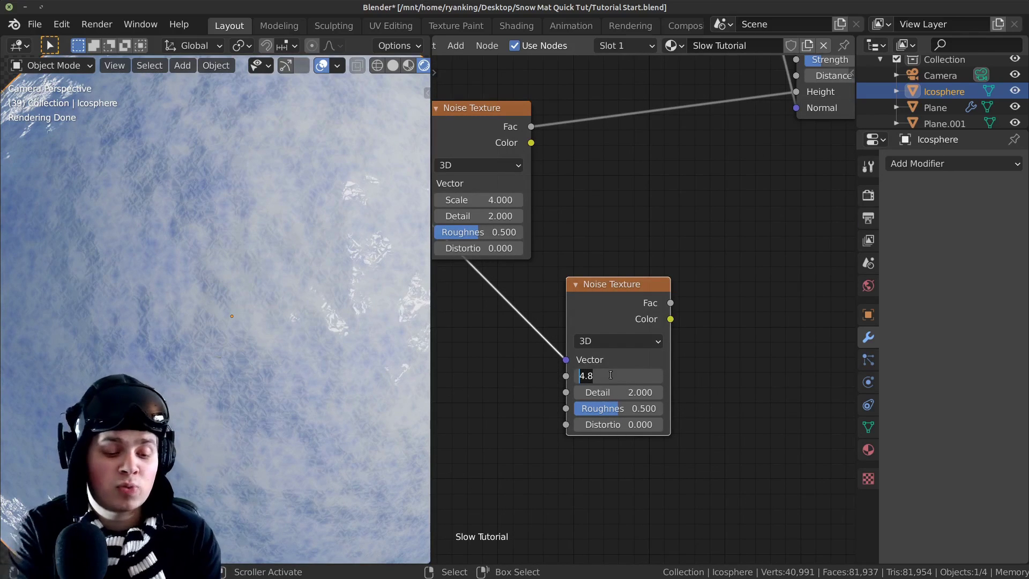
Give the second Noise Texture scale 170 and detail 16, previewing it on the sphere
key("Return")
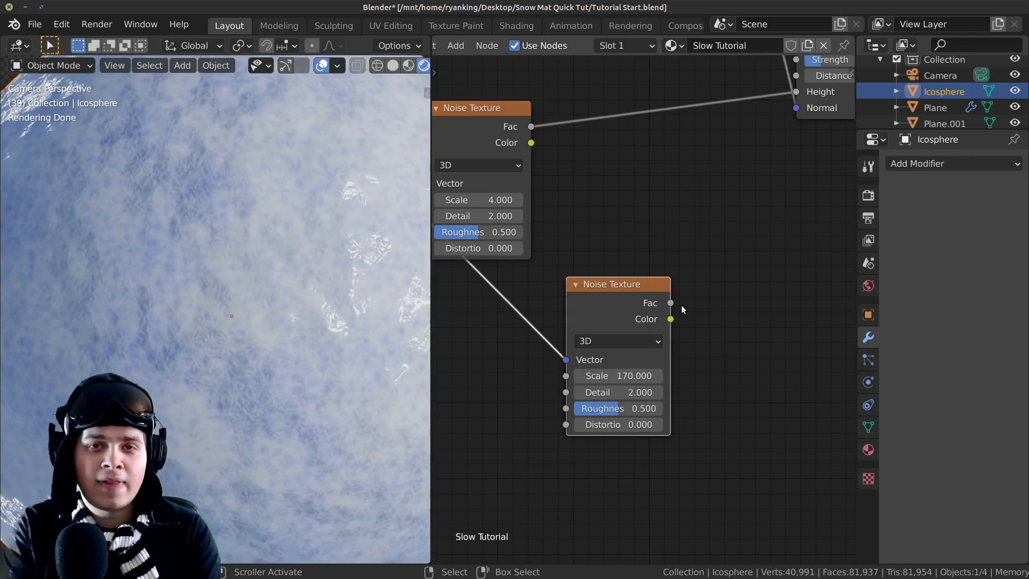
mouse_move(607, 392)
left_mouse_down()
mouse_move(632, 392)
mouse_move(608, 391)
left_mouse_up()
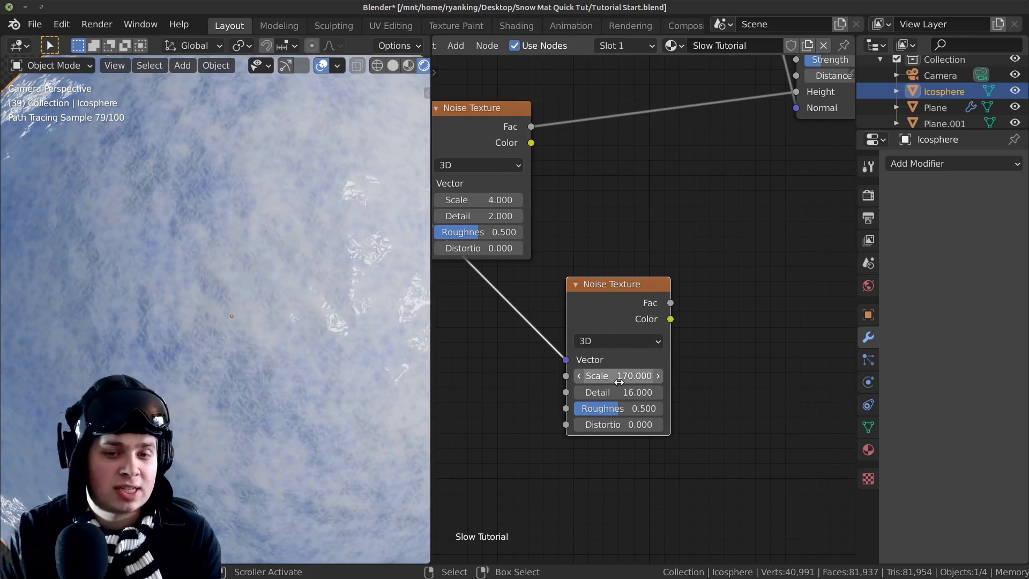
scroll(611, 348, "down", 2)
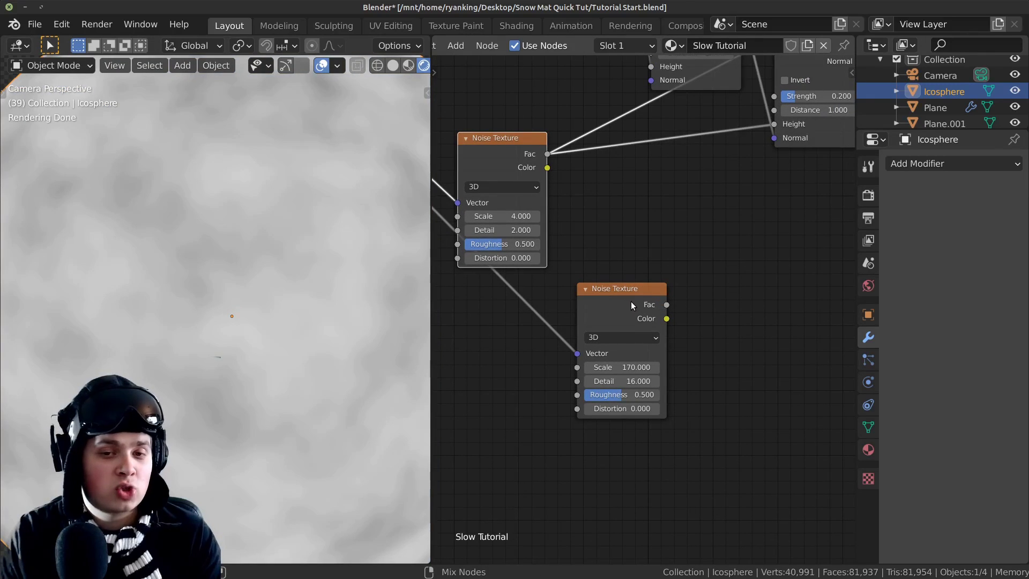
left_click(631, 303, "ctrl+shift")
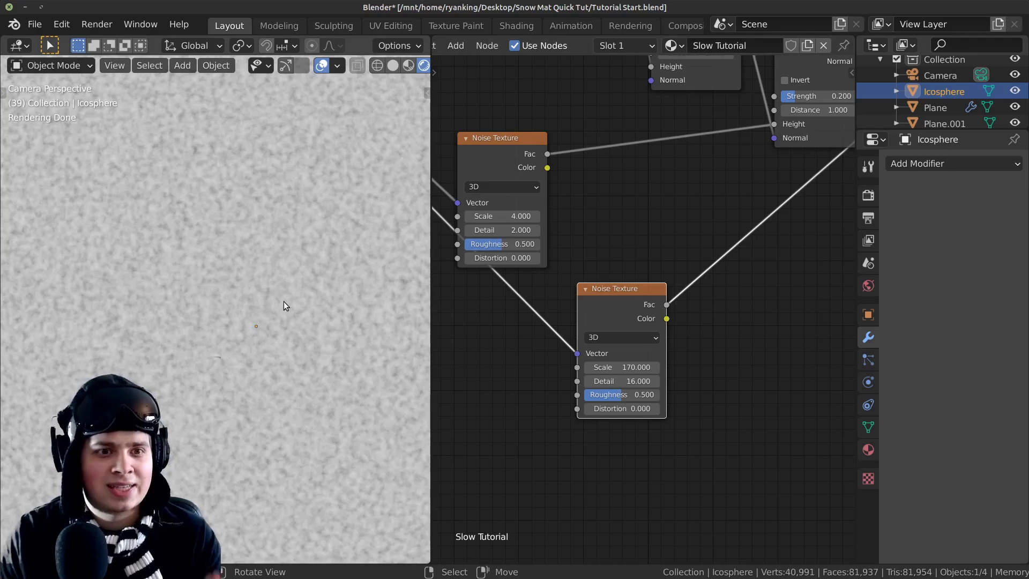
Link the fine noise's Fac to the third Bump node's Height
scroll(301, 306, "down", 1)
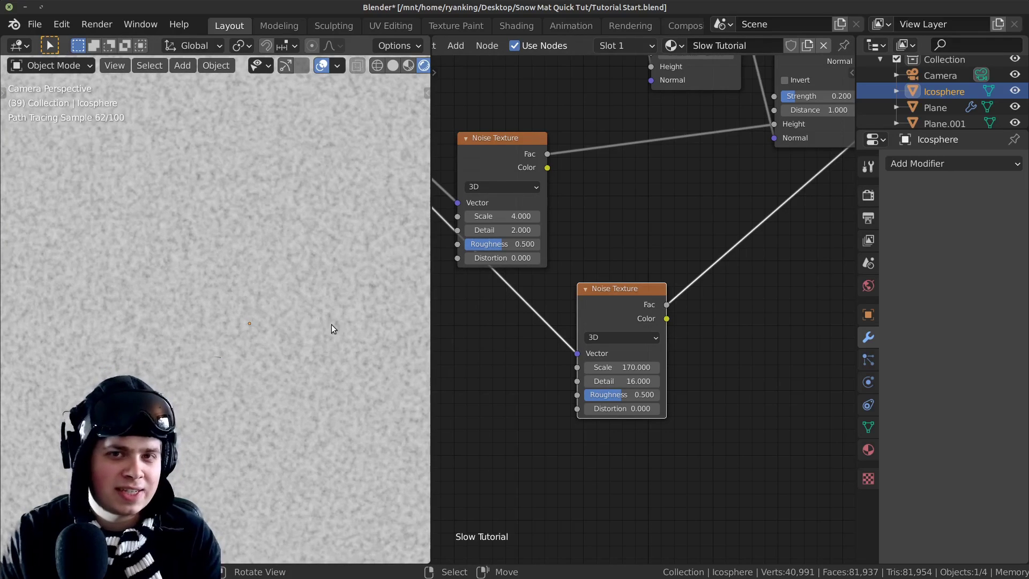
scroll(567, 359, "down", 2)
left_click_drag(588, 347, 787, 230)
scroll(743, 248, "down", 1)
middle_click_drag(744, 248, 676, 303)
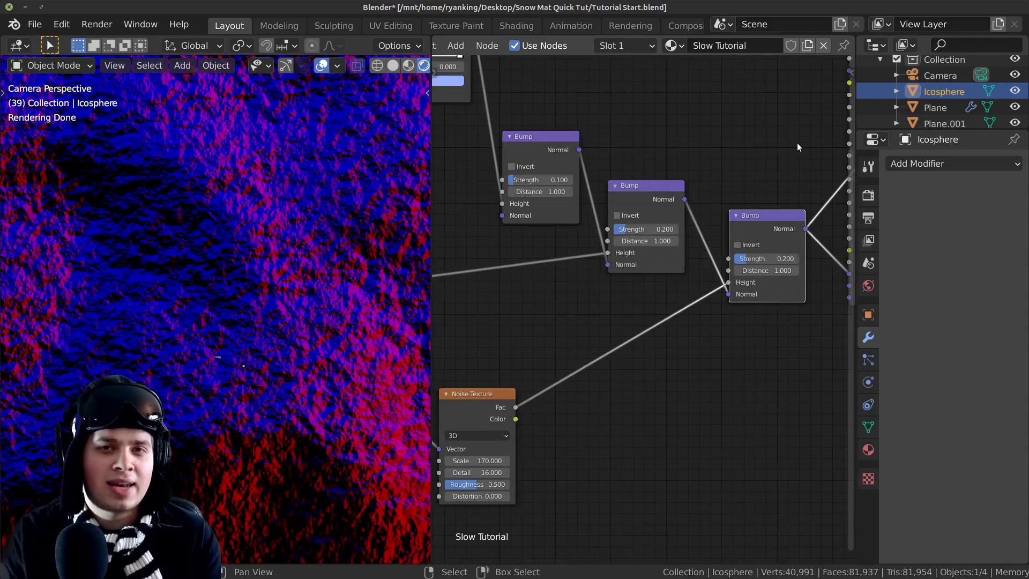
Preview the first, second and third Bump nodes on the sphere one by one
left_click(529, 149, "ctrl+shift")
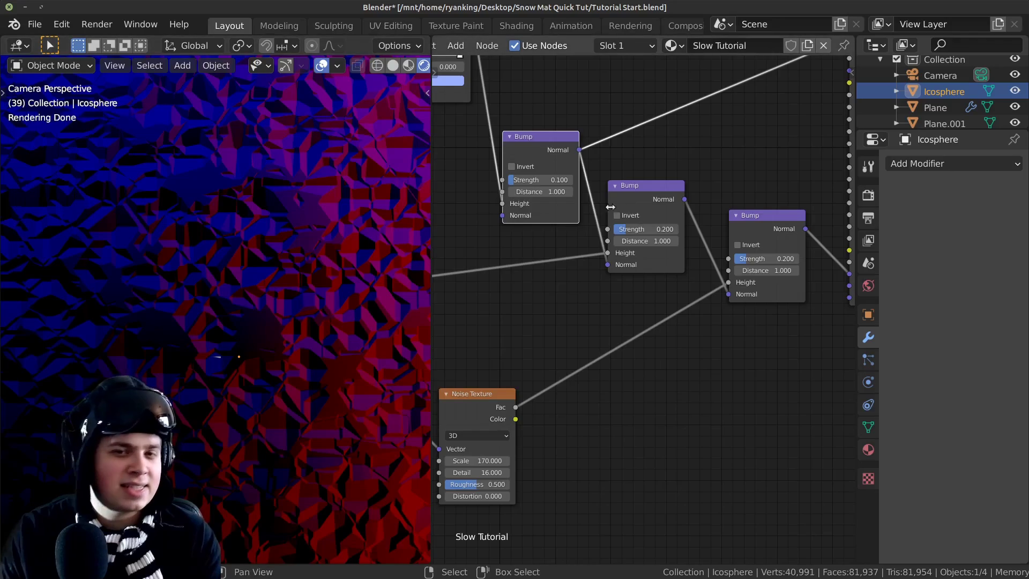
left_click(620, 204, "ctrl+shift")
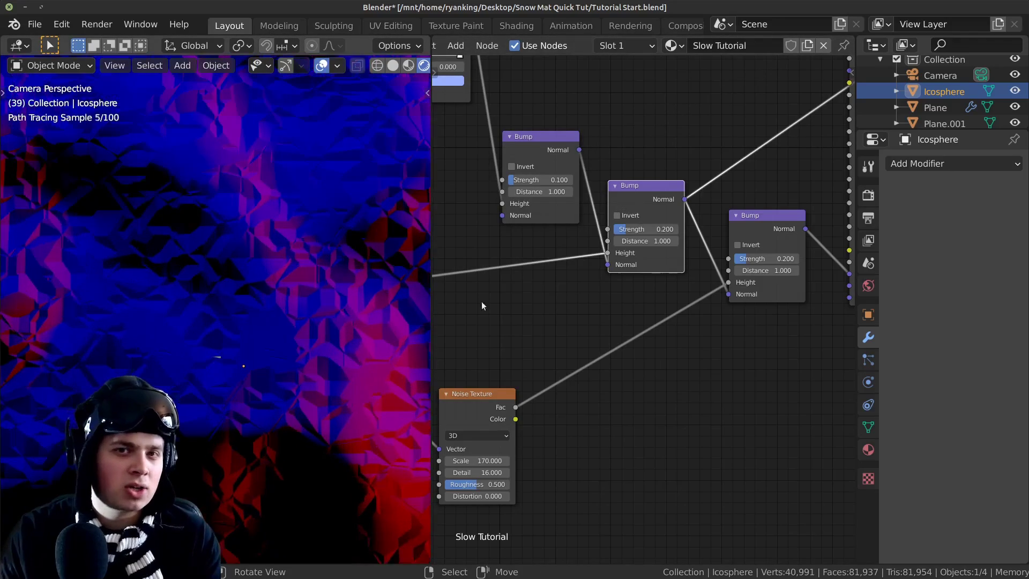
left_click(755, 220, "ctrl+shift")
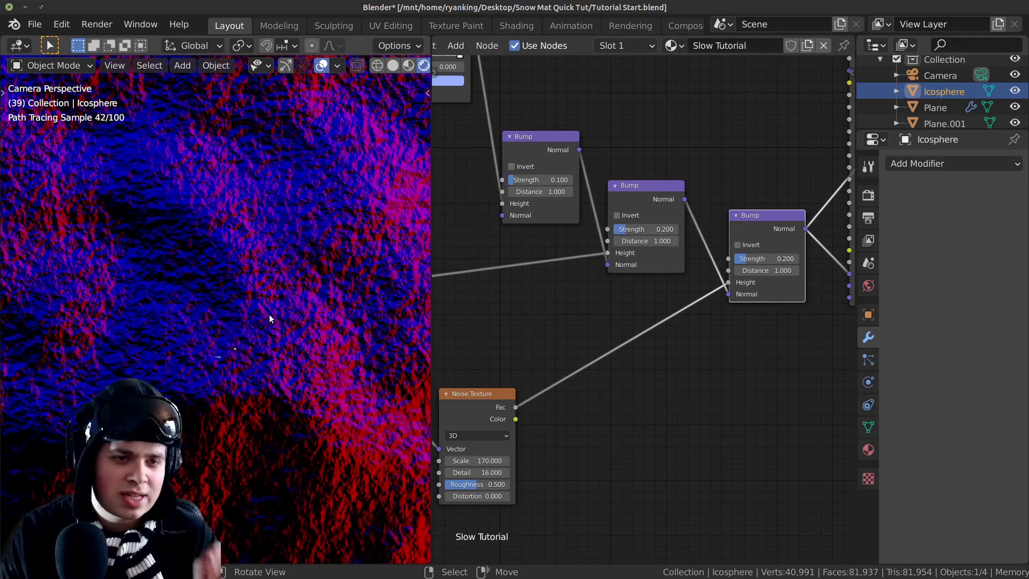
Frame all nodes and restore the Principled BSDF as the material output
key("Home")
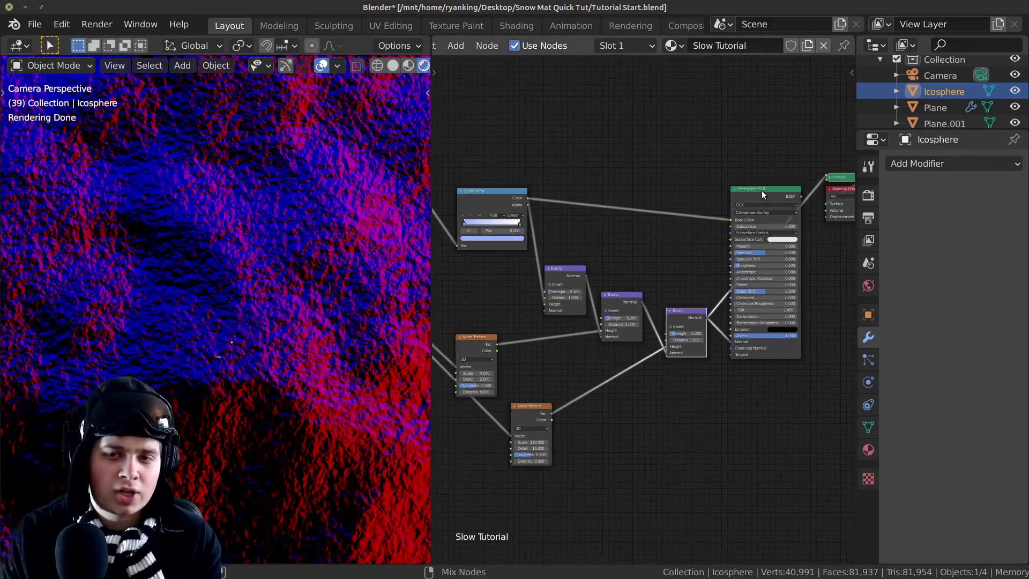
left_click(762, 192, "ctrl+shift")
scroll(256, 315, "down", 3)
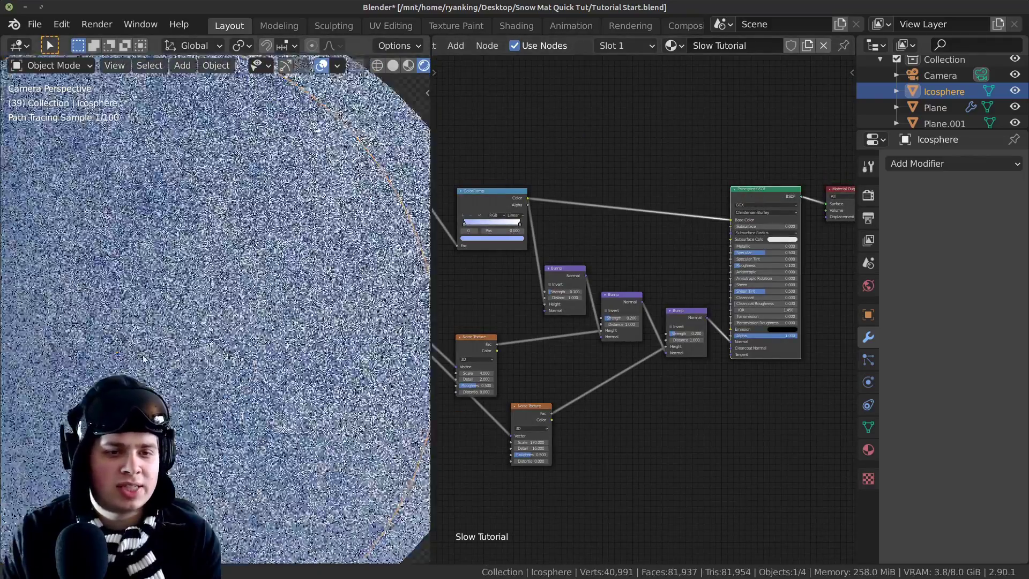
scroll(216, 343, "up", 3)
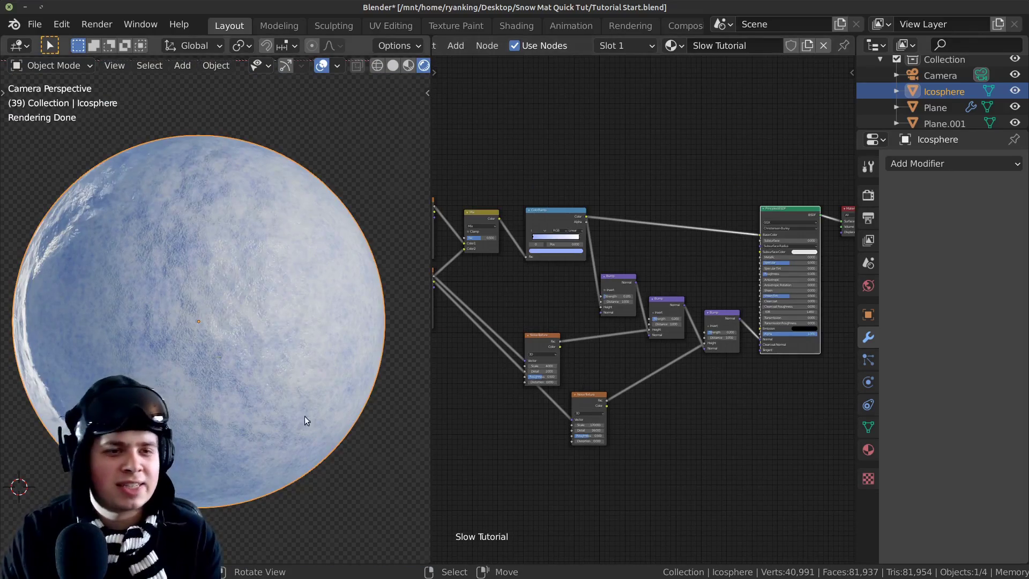
middle_click_drag(304, 420, 313, 381, "shift")
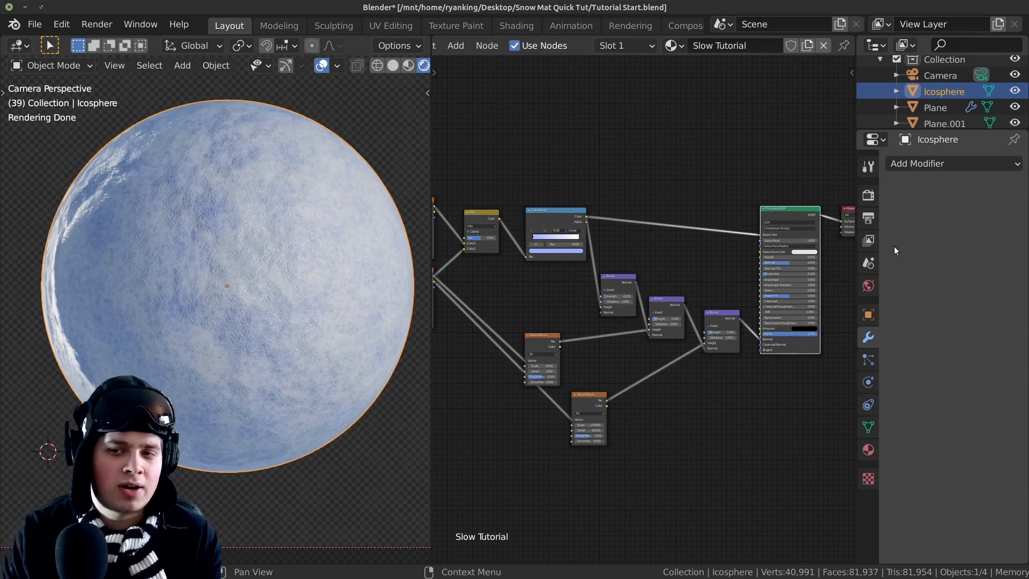
Add a Displace modifier to the icosphere, create a new texture, and show its Texture properties
left_click(919, 164)
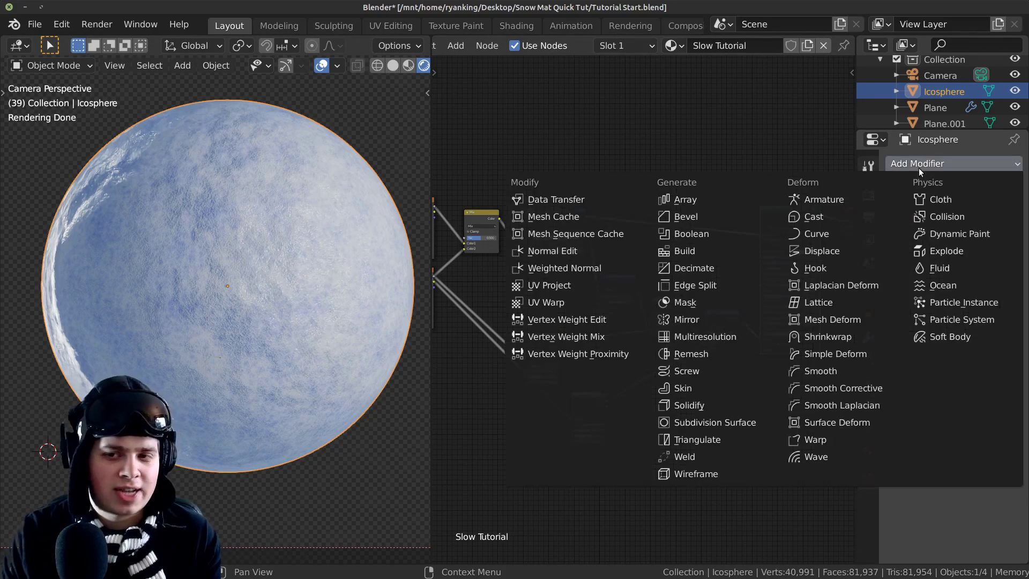
left_click(835, 252)
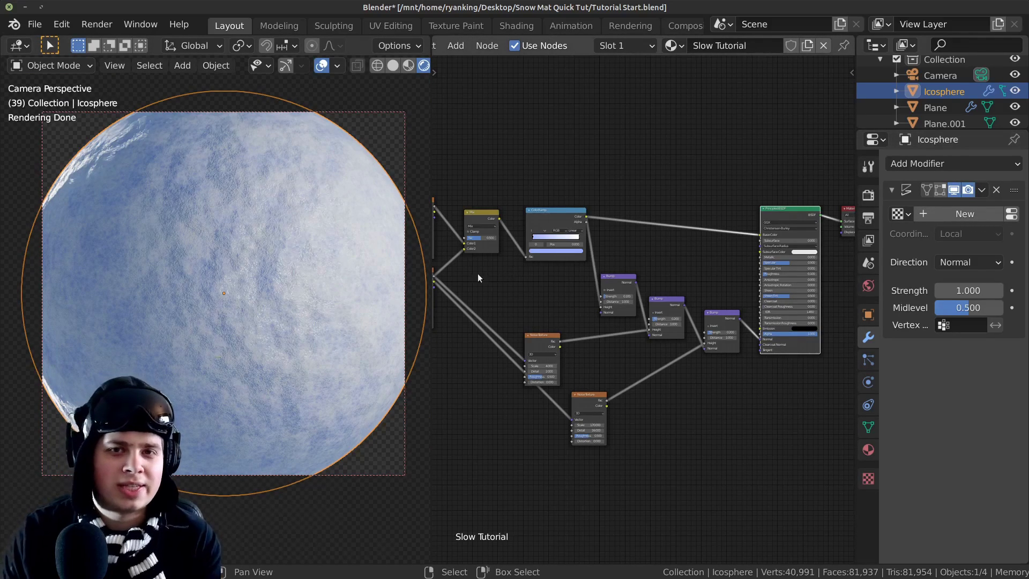
scroll(371, 273, "up", 2)
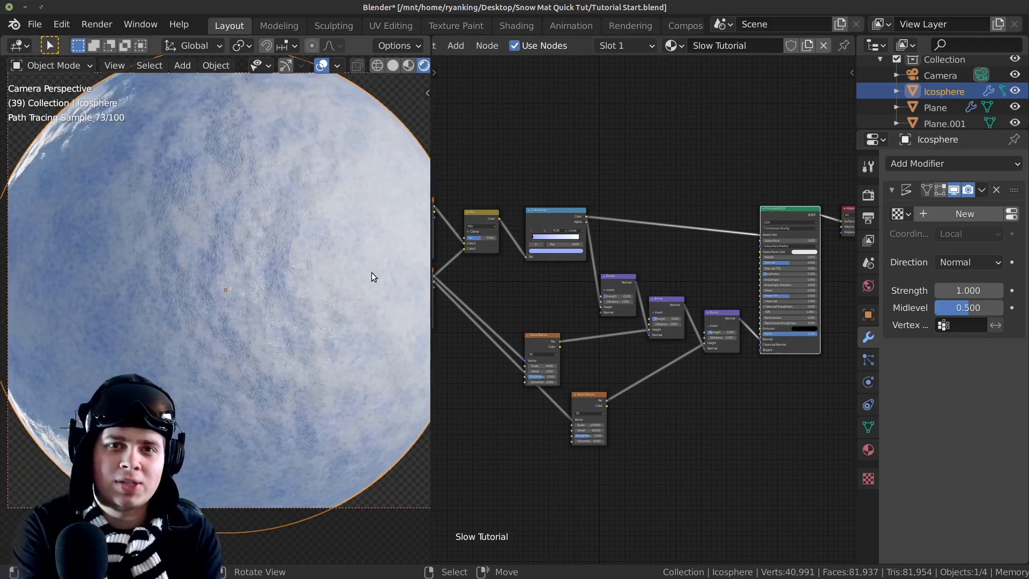
left_click(969, 213)
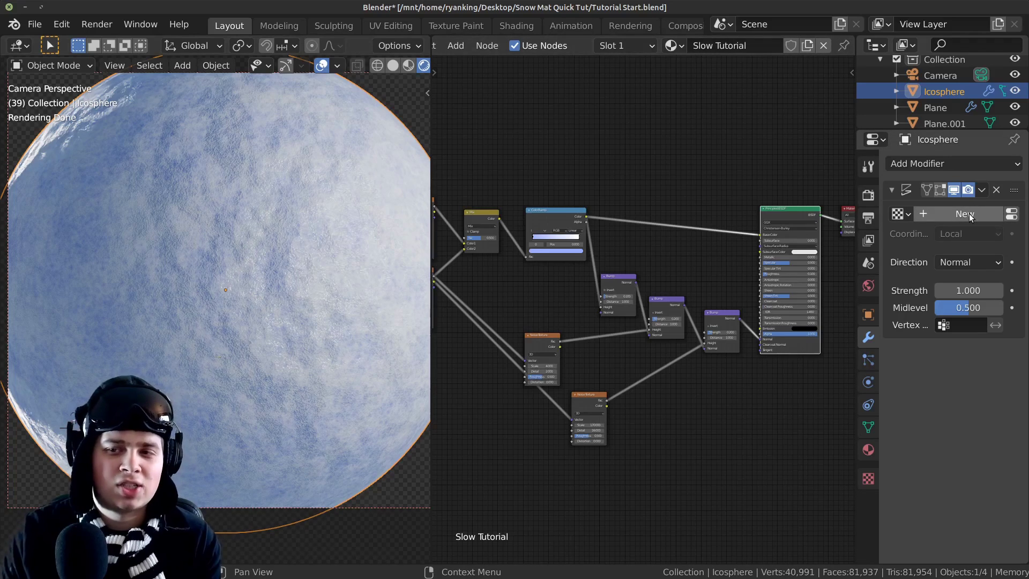
left_click(1012, 213)
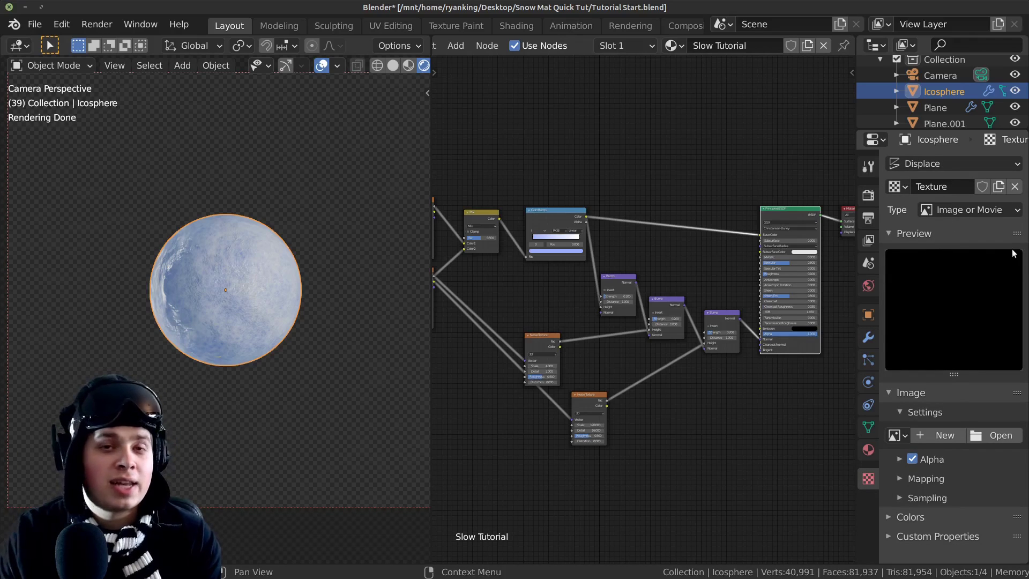
Switch the displacement texture type to Clouds with size 0.25
left_click(961, 212)
left_click(948, 263)
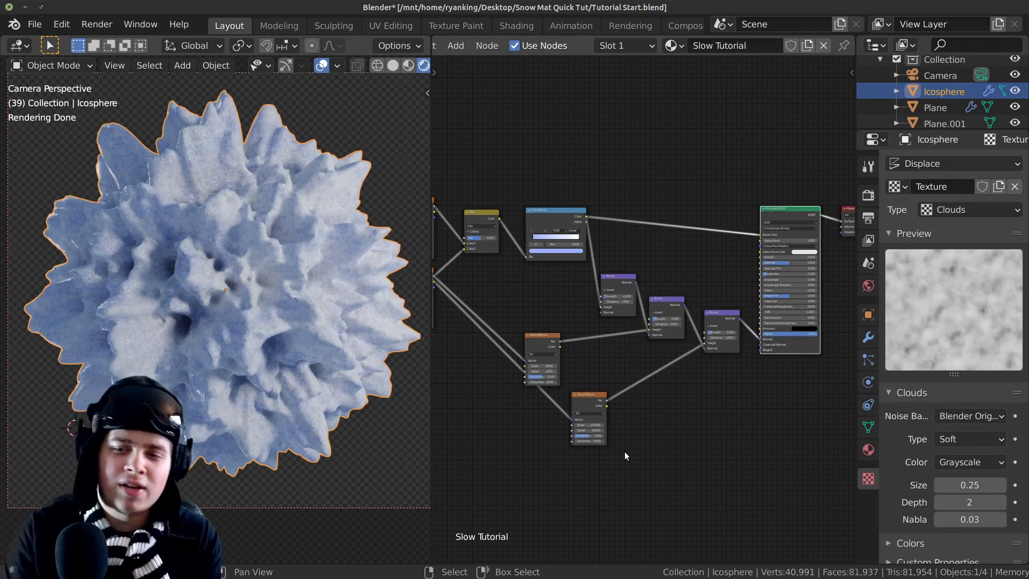
left_click_drag(970, 485, 960, 485)
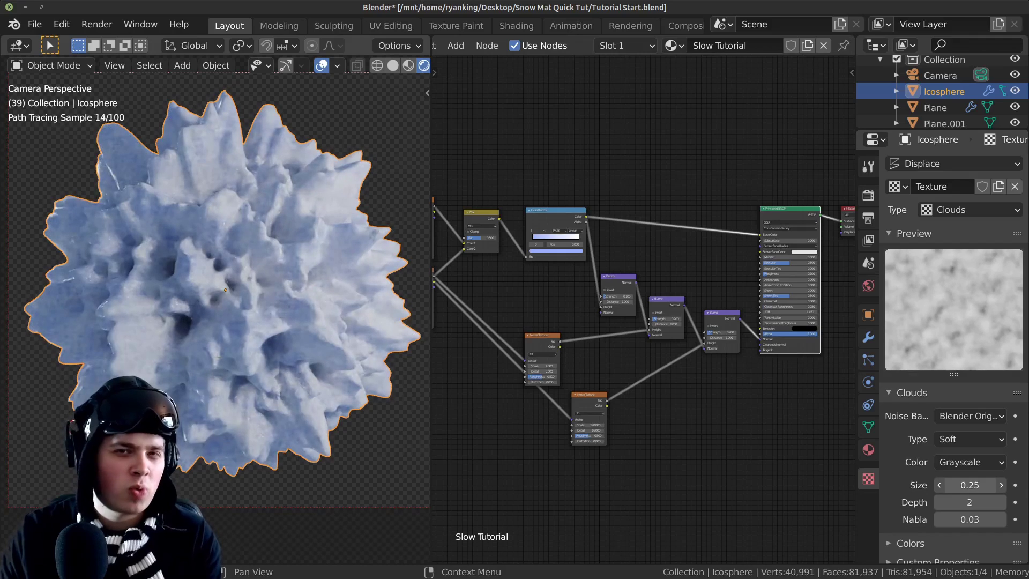
left_click(868, 336)
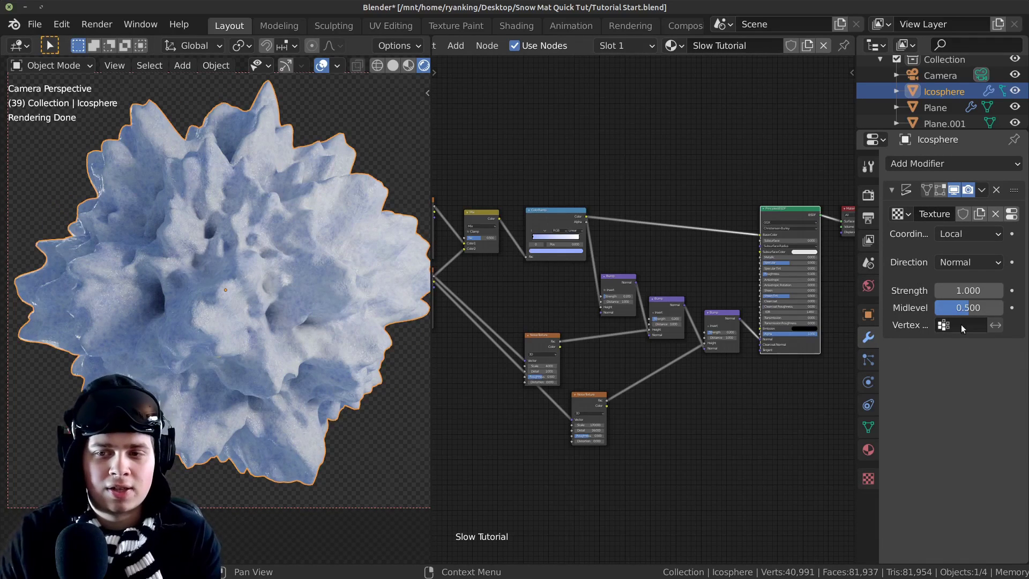
Set the Displace strength to 0.150, then deselect the icosphere and view the snowball up close
left_click(973, 291)
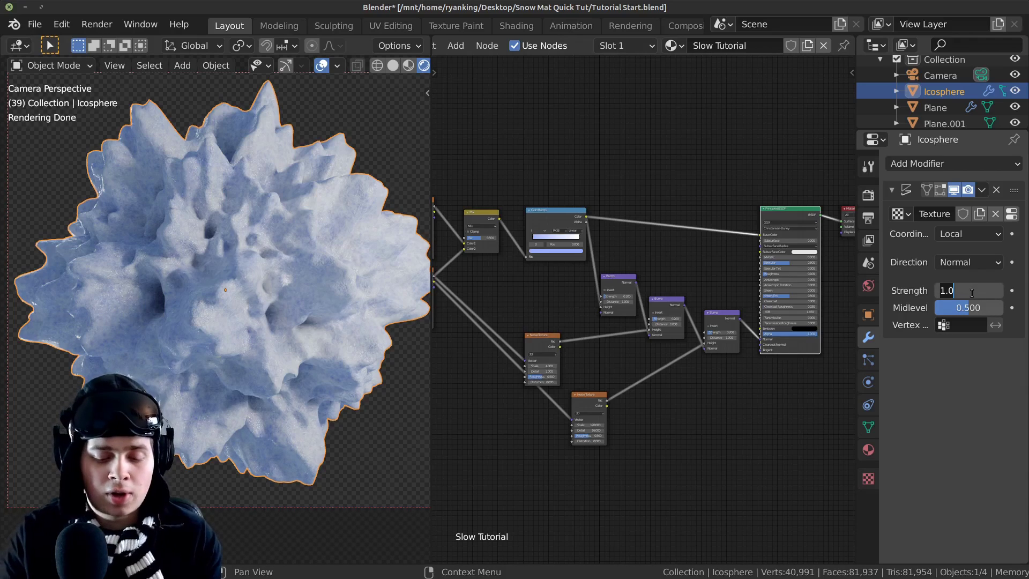
key("BackSpace")
key("Return")
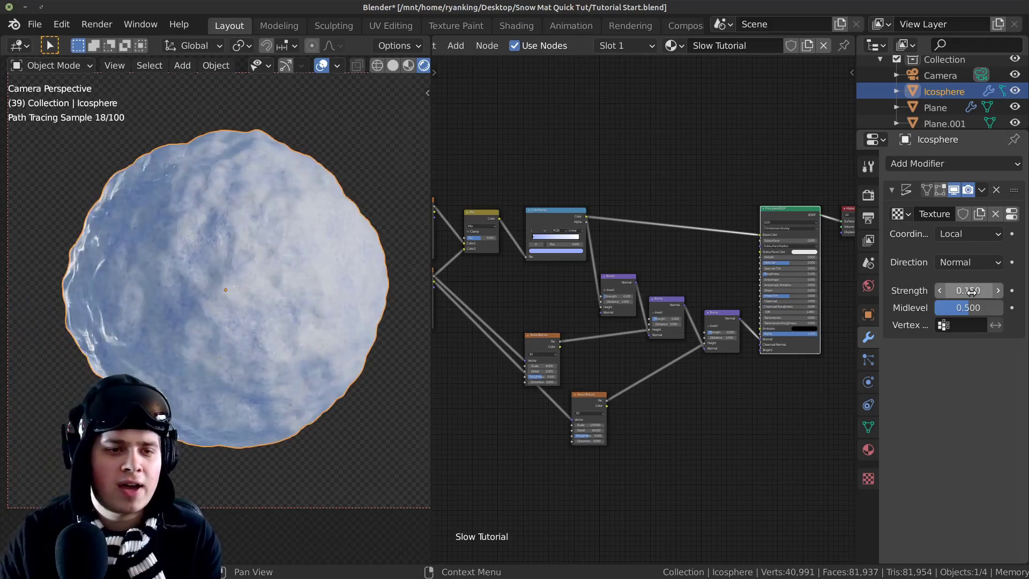
left_click(367, 201)
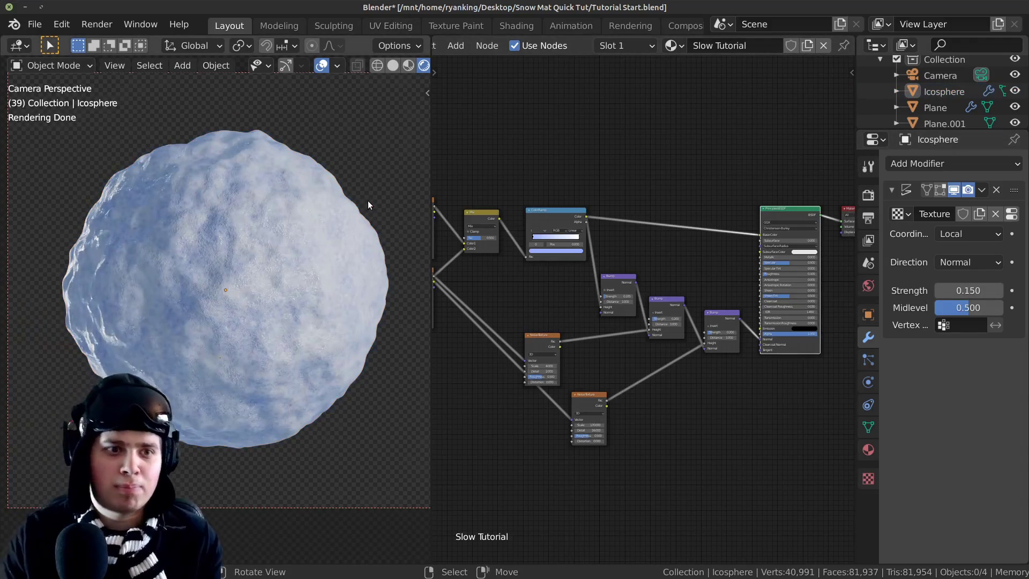
middle_click_drag(350, 202, 295, 267, "shift")
scroll(275, 191, "up", 3)
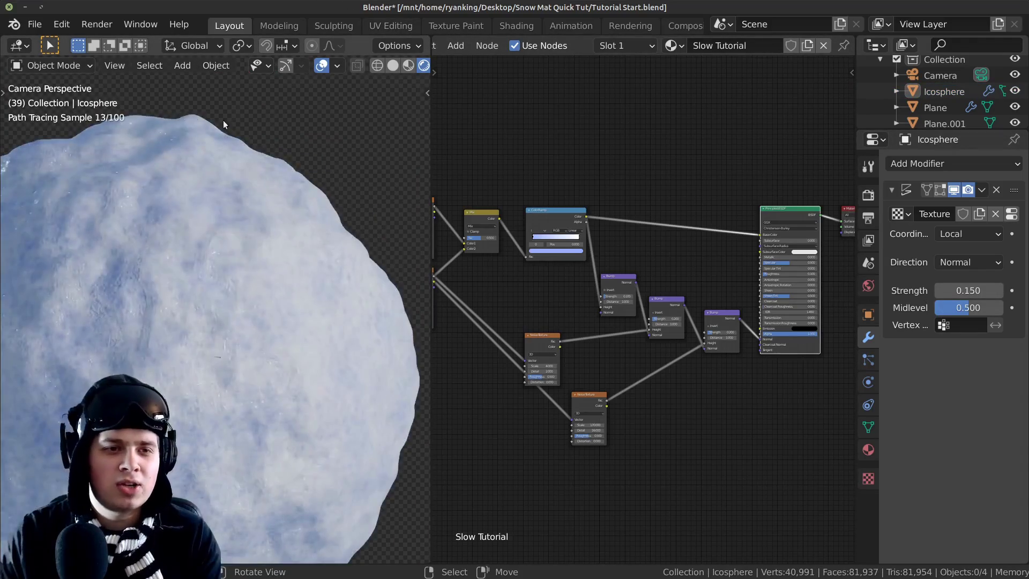
middle_click_drag(223, 118, 214, 162, "shift")
scroll(200, 152, "up", 1)
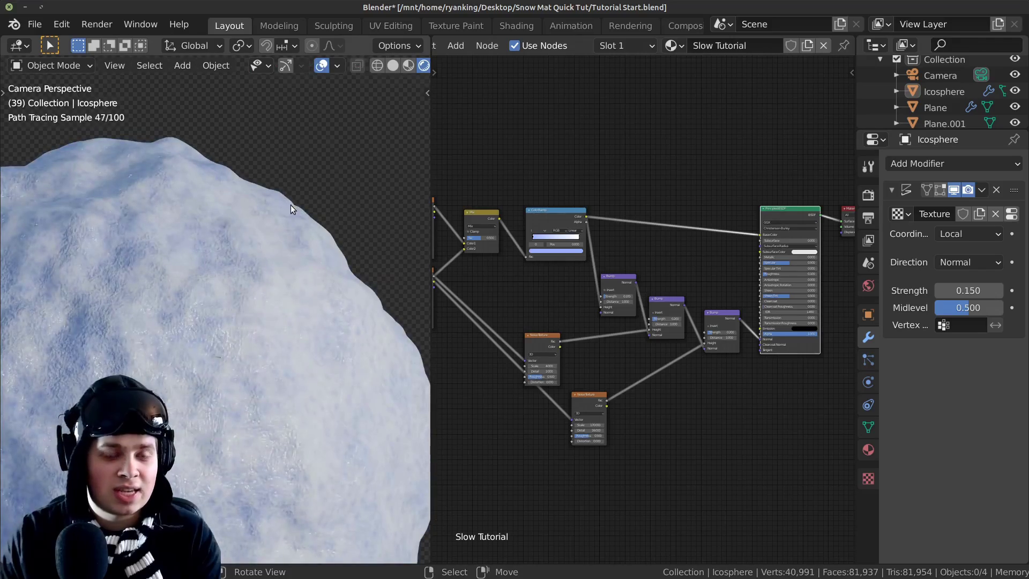
scroll(355, 265, "down", 3)
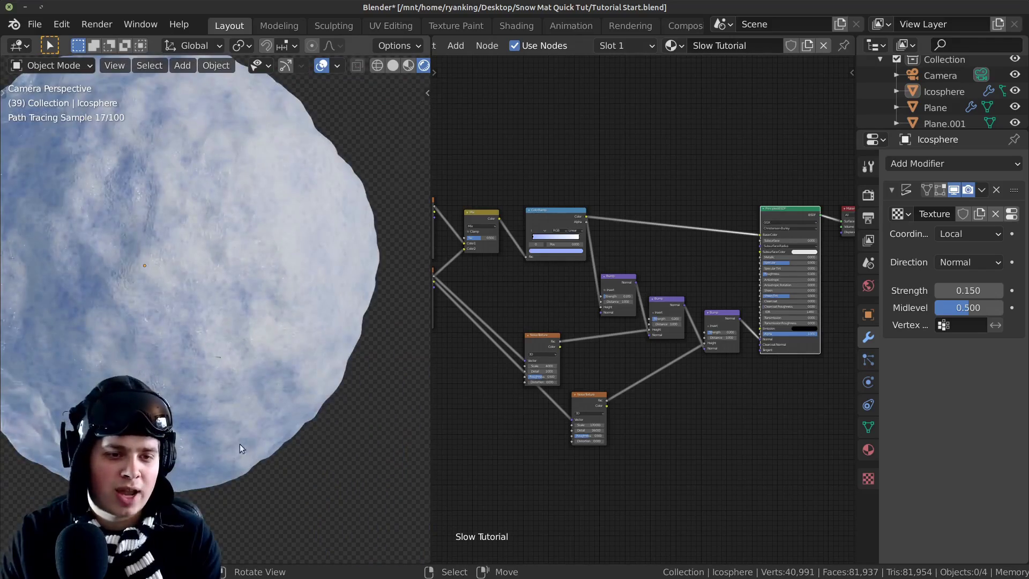